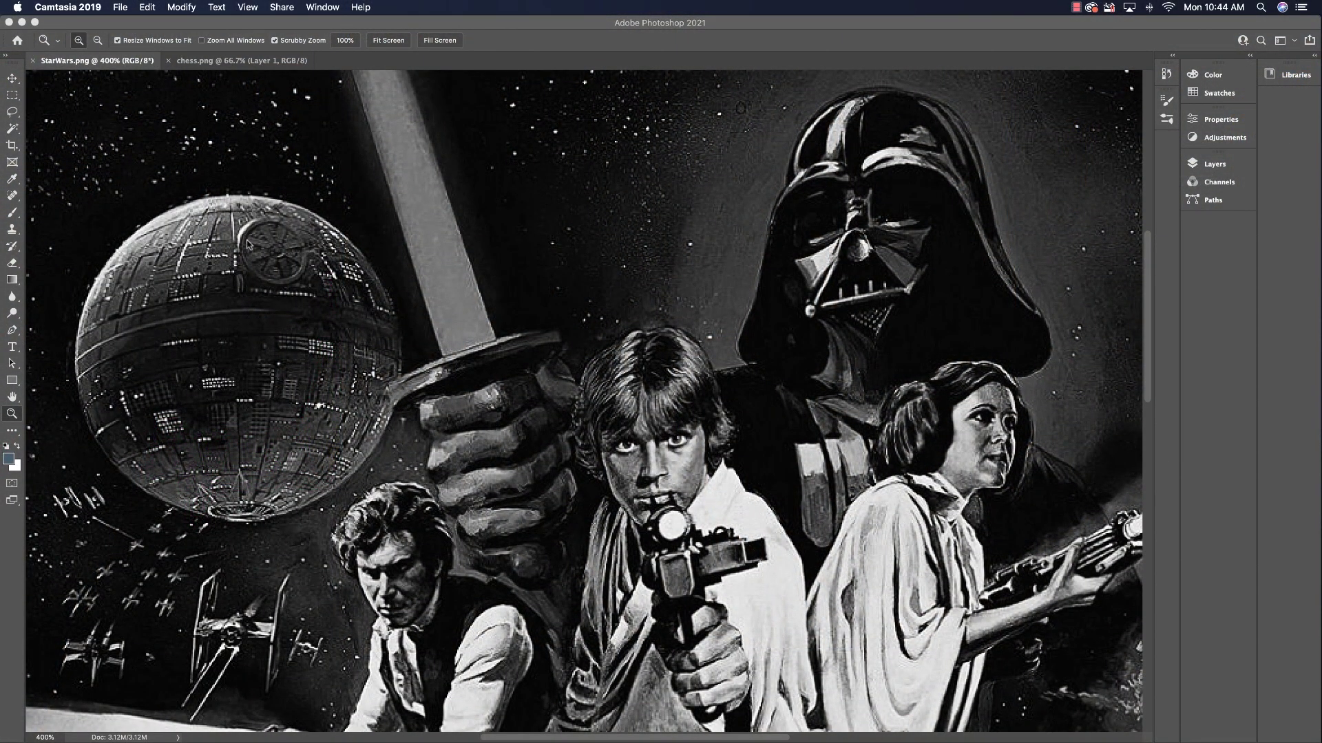
- Preview a contrast change on the Star Wars poster with Brightness/Contrast, then cancel it
{"action": "left_click", "coordinate": [519, 31]}
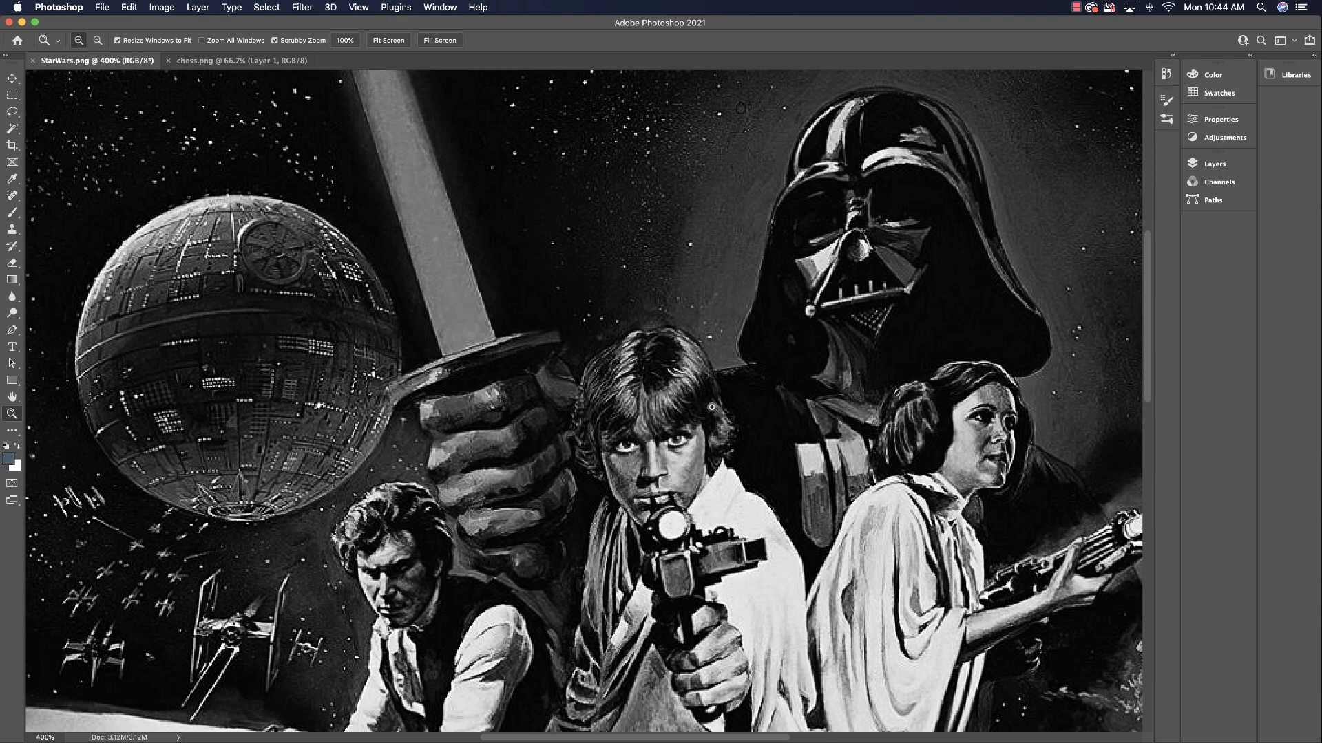
{"action": "left_click", "coordinate": [169, 10]}
{"action": "mouse_move", "coordinate": [201, 43]}
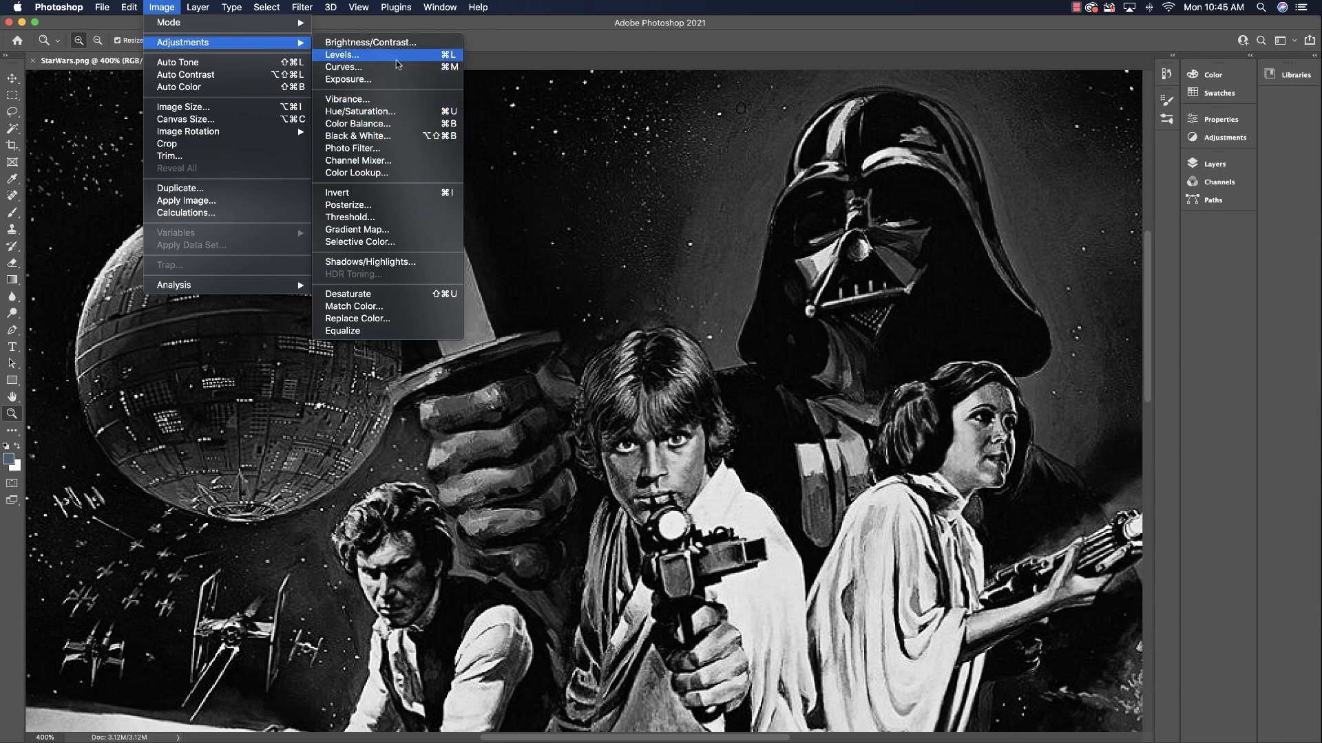
{"action": "left_click", "coordinate": [387, 42]}
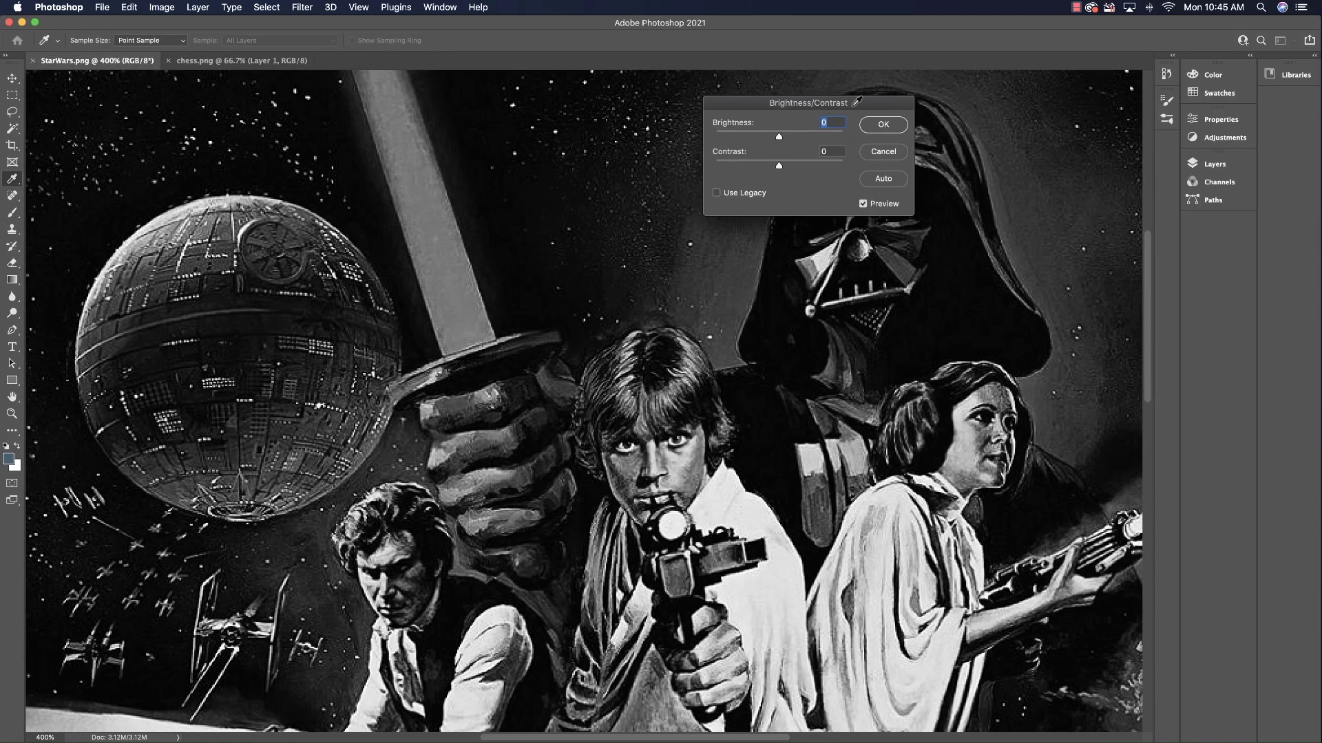
{"action": "left_click_drag", "start_coordinate": [860, 102], "coordinate": [688, 178]}
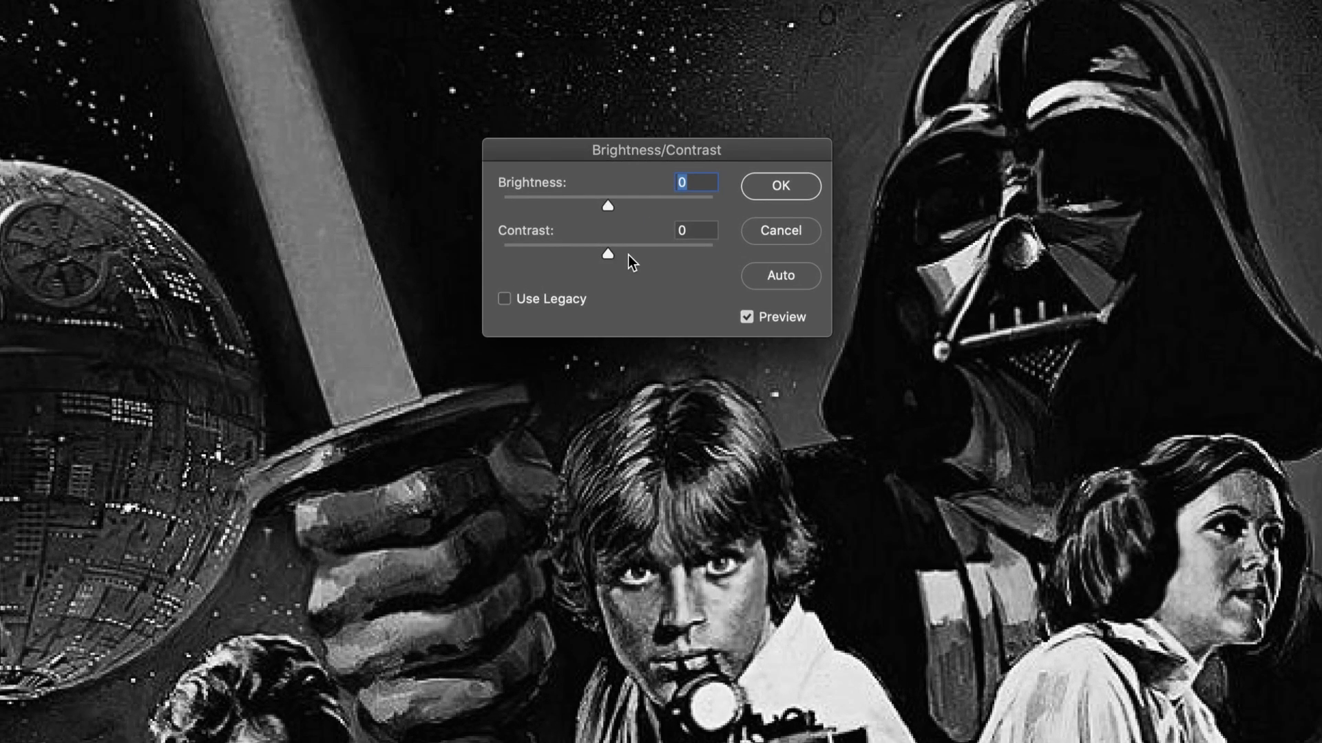
{"action": "mouse_move", "coordinate": [605, 256]}
{"action": "left_mouse_down"}
{"action": "mouse_move", "coordinate": [663, 259]}
{"action": "mouse_move", "coordinate": [590, 262]}
{"action": "mouse_move", "coordinate": [661, 260]}
{"action": "mouse_move", "coordinate": [610, 256]}
{"action": "left_mouse_up"}
{"action": "left_click", "coordinate": [791, 240]}
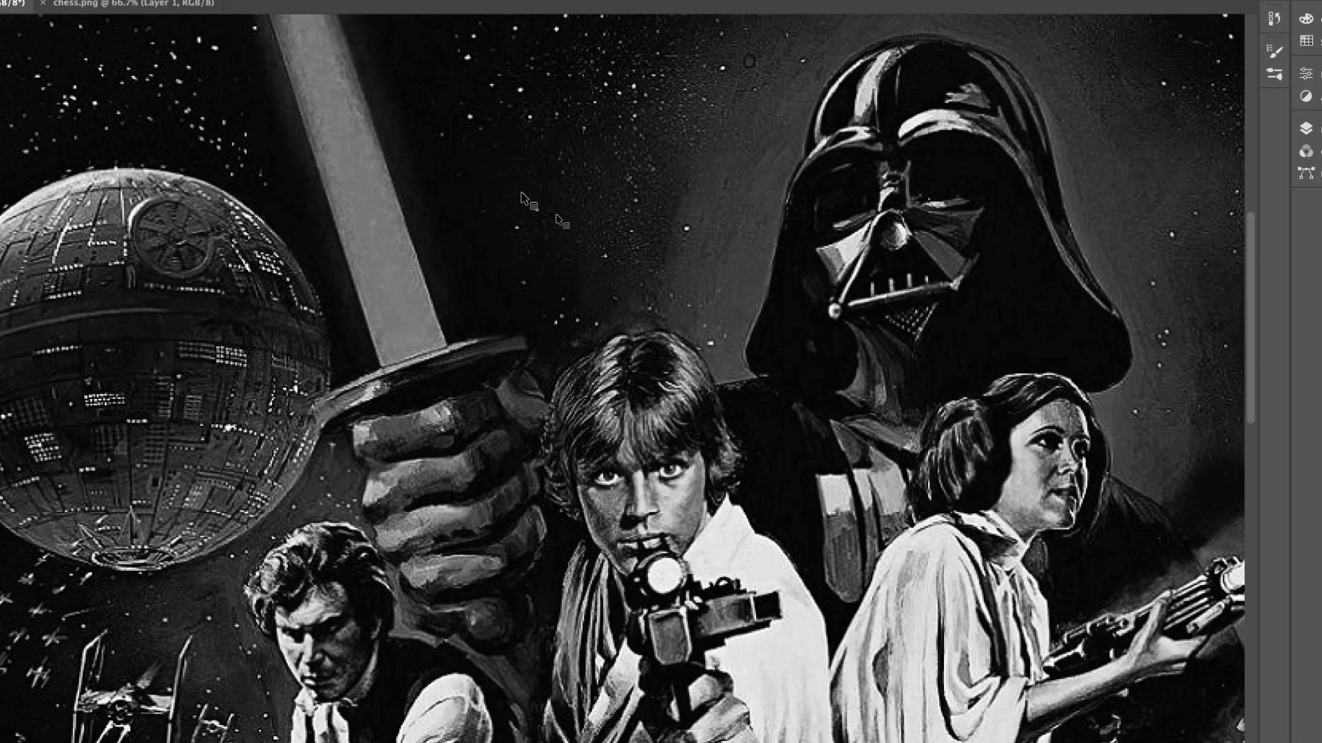
{"action": "scroll", "coordinate": [696, 334], "scroll_direction": "down", "scroll_amount": 5}
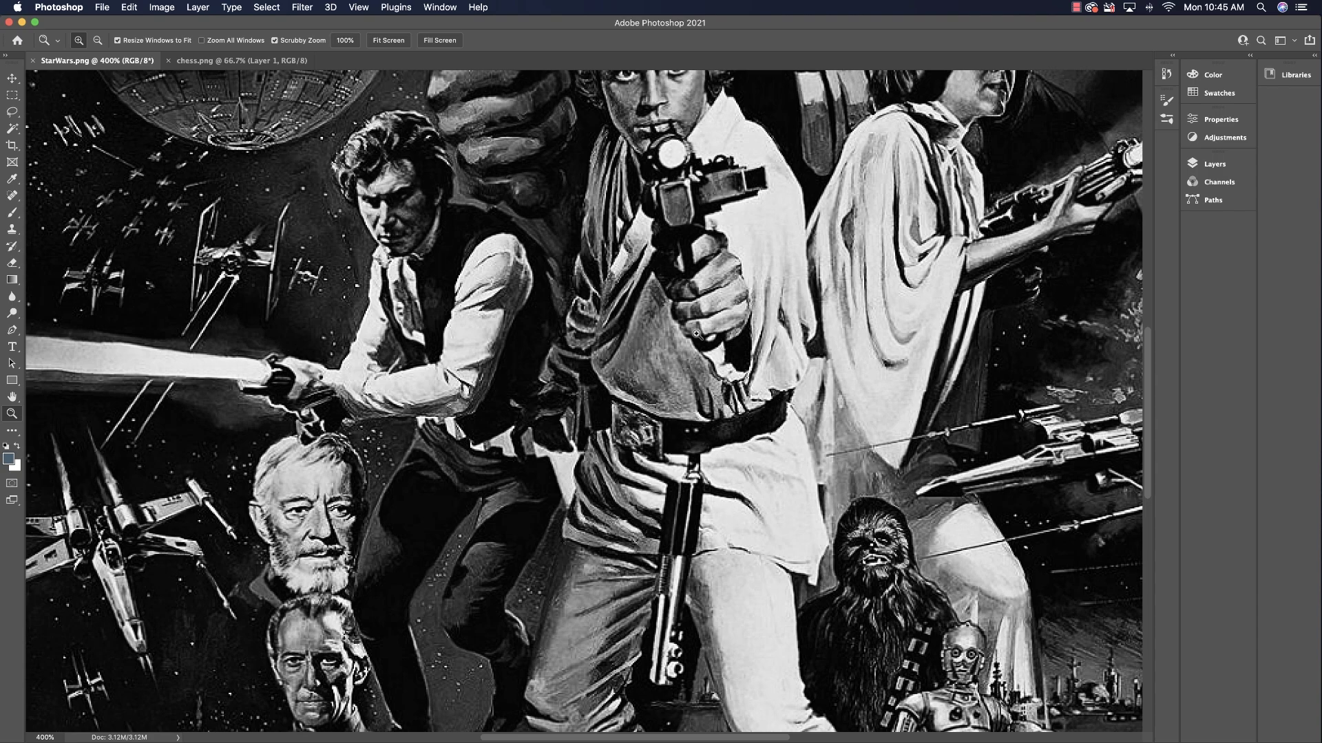
{"action": "scroll", "coordinate": [674, 328], "scroll_direction": "up", "scroll_amount": 3}
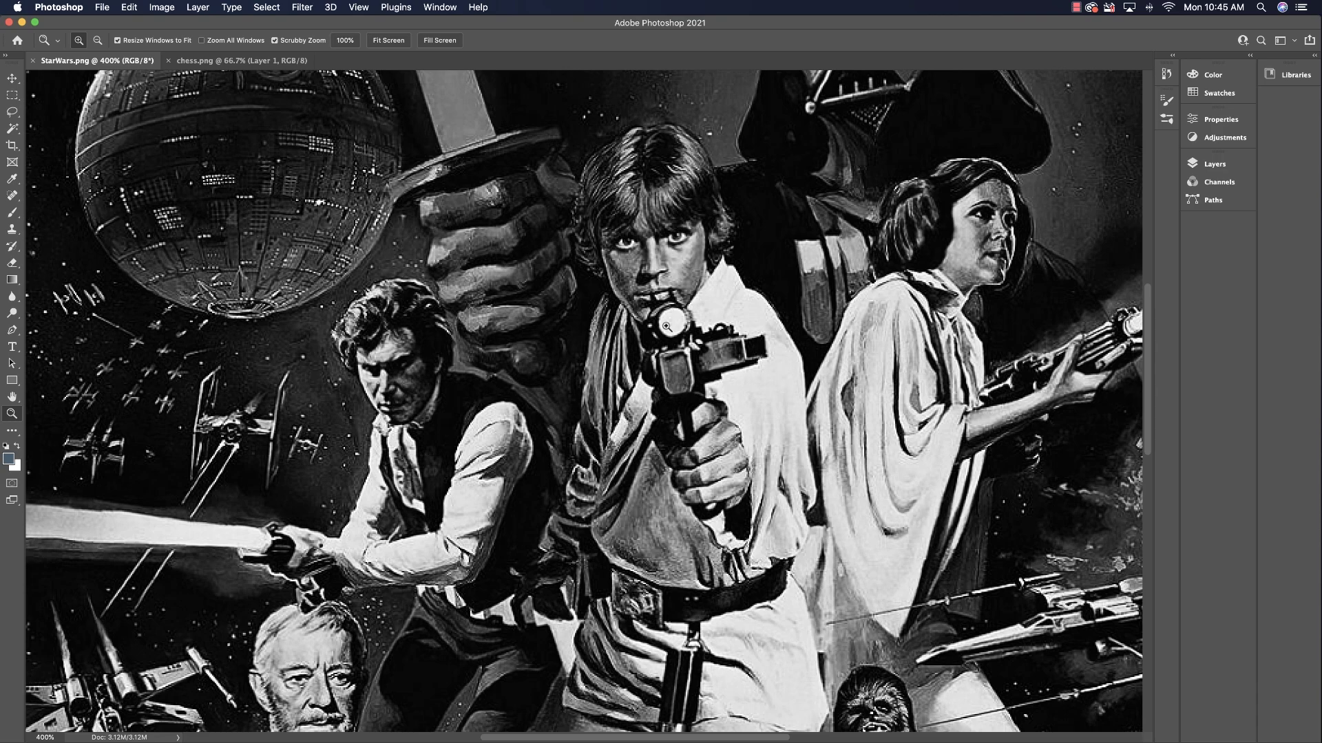
{"action": "scroll", "coordinate": [666, 326], "scroll_direction": "up", "scroll_amount": 3}
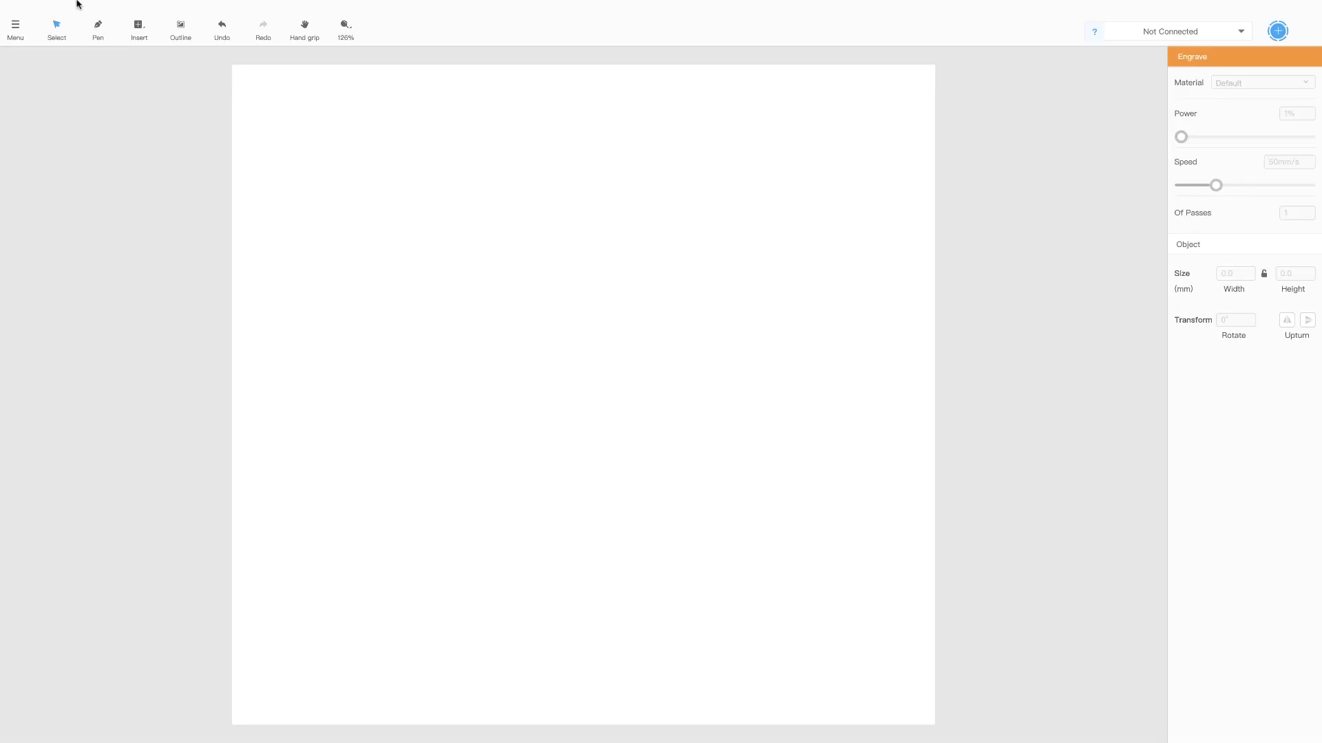
- Import StarWars.png onto the xTool Creative Space canvas
{"action": "left_click", "coordinate": [13, 29]}
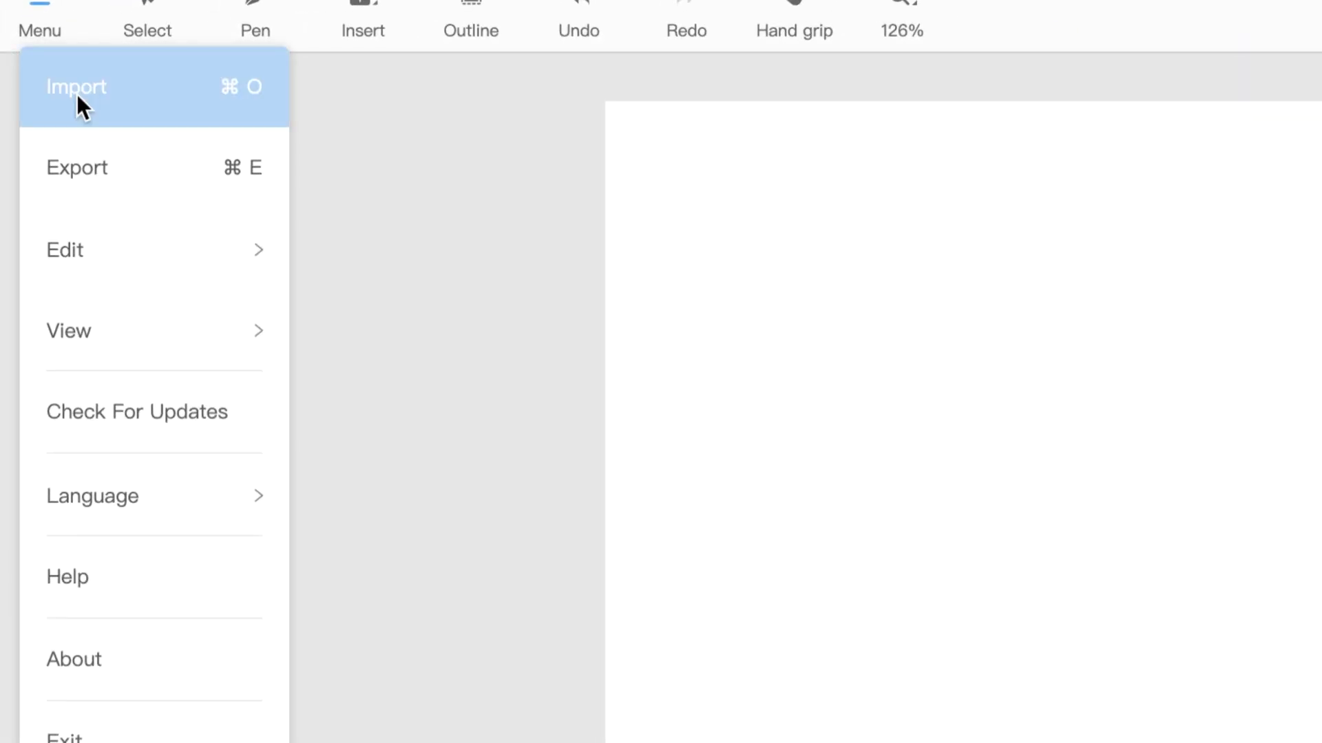
{"action": "left_click", "coordinate": [85, 84]}
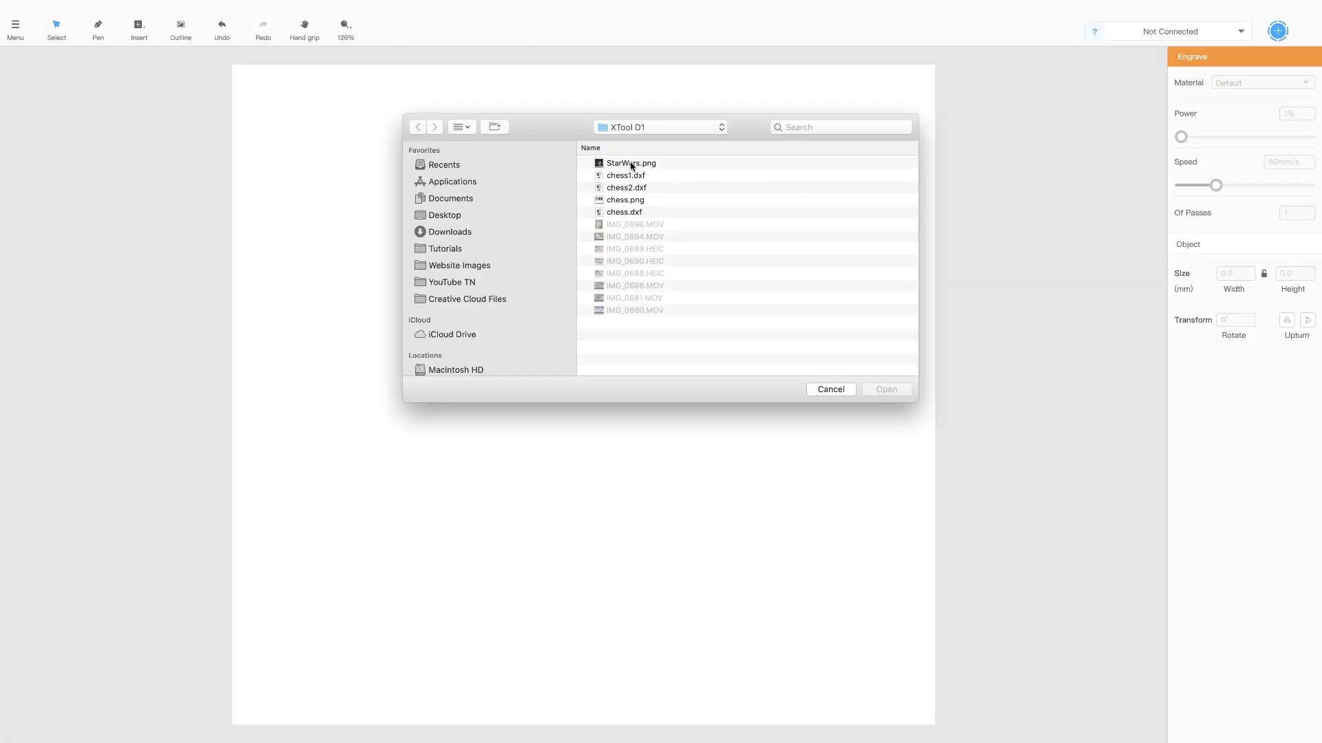
{"action": "left_click", "coordinate": [631, 164]}
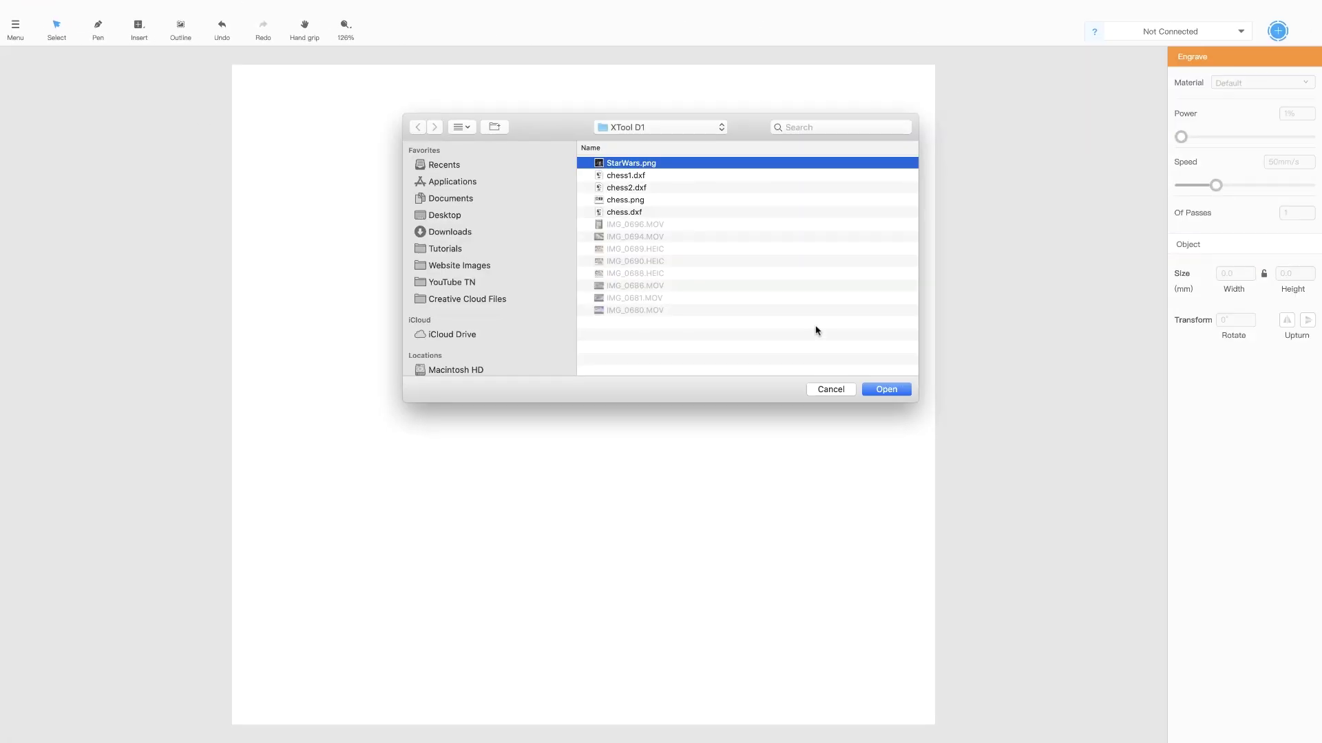
{"action": "left_click", "coordinate": [886, 389]}
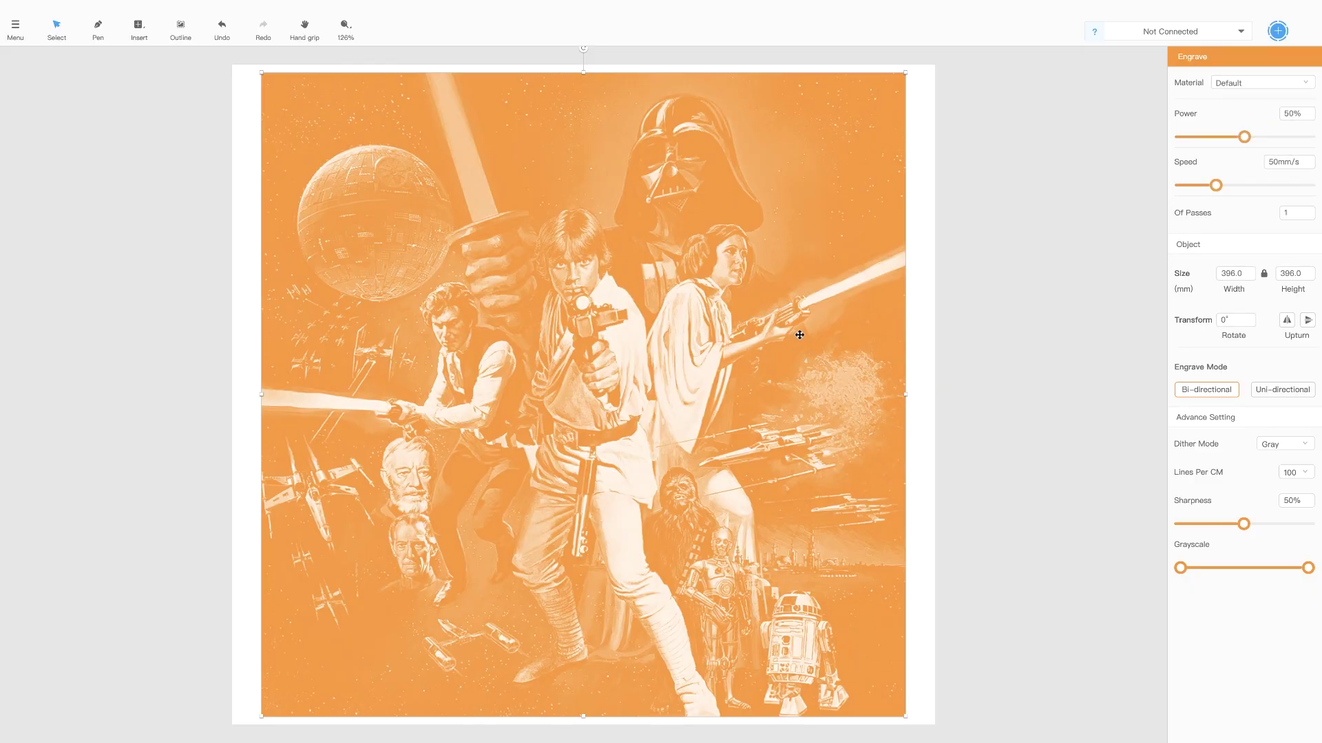
- Set the poster's material to Bassword, then delete the poster from the canvas
{"action": "left_click", "coordinate": [1270, 83]}
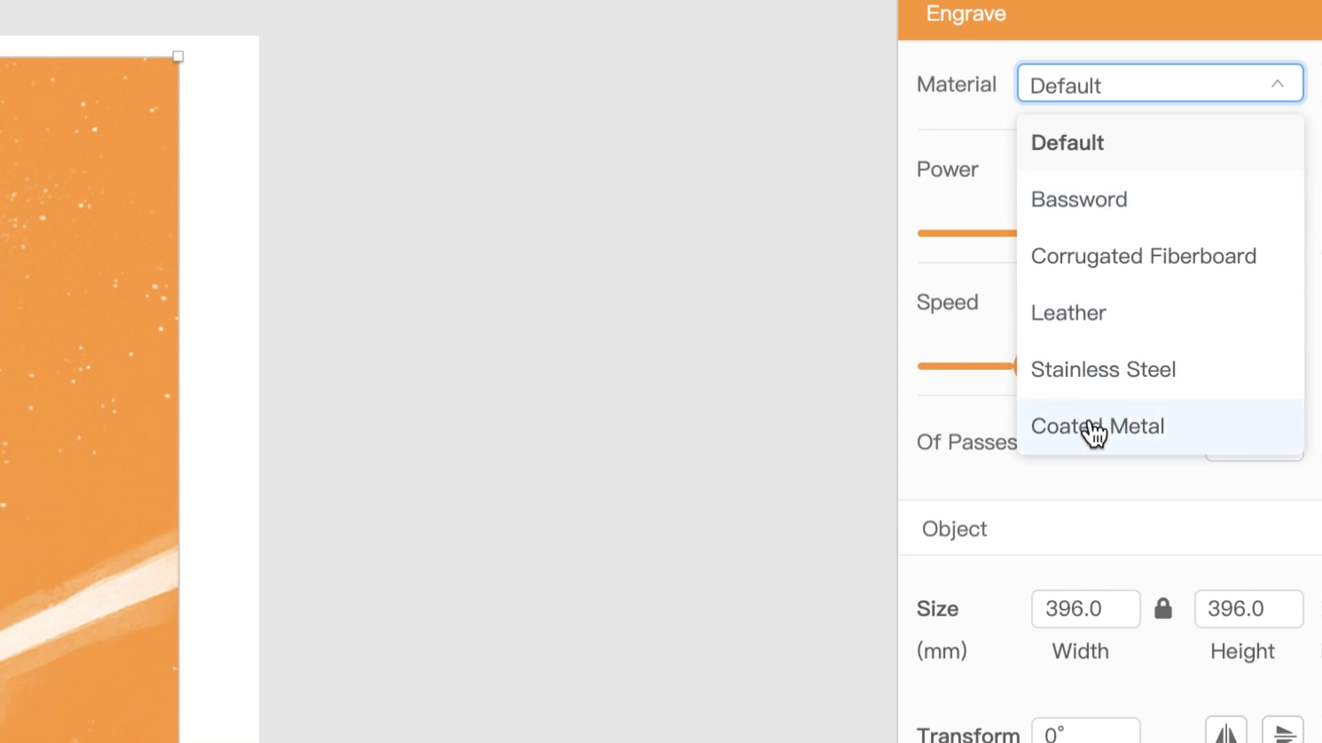
{"action": "left_click", "coordinate": [1108, 201]}
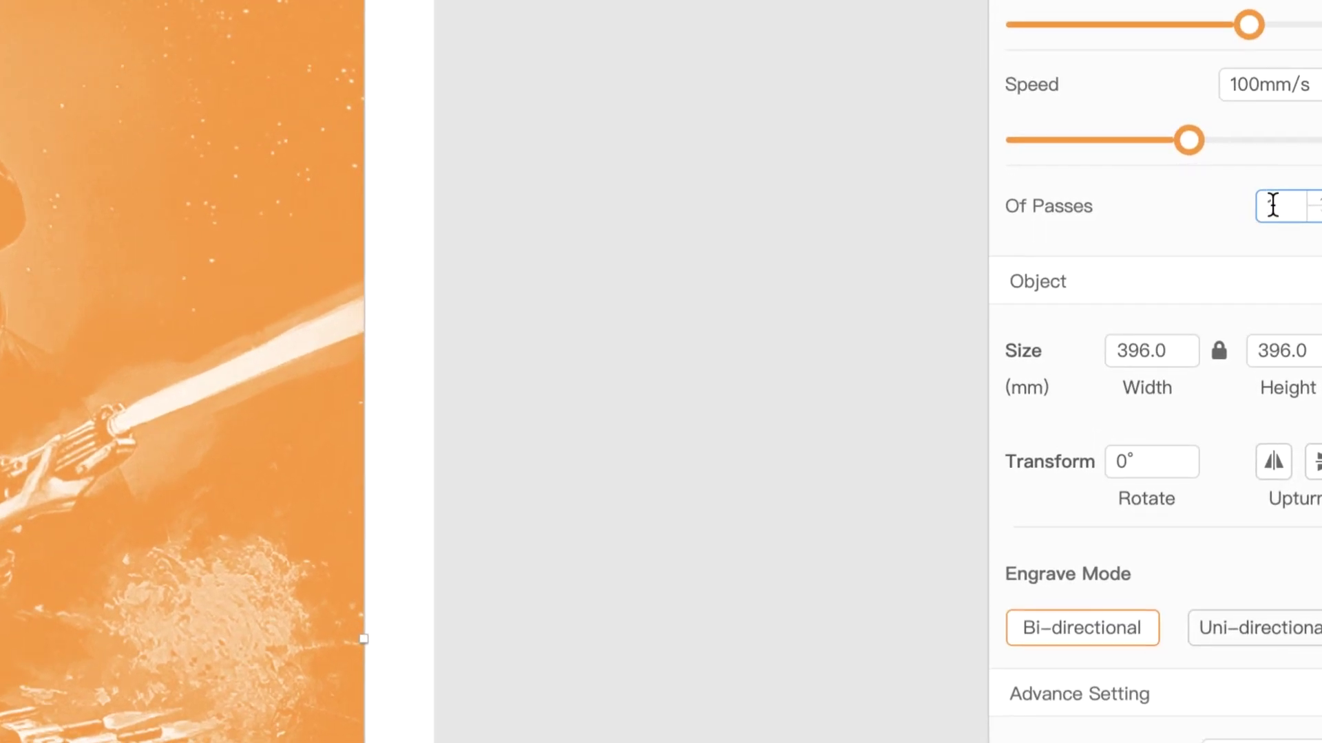
{"action": "key", "text": "Return"}
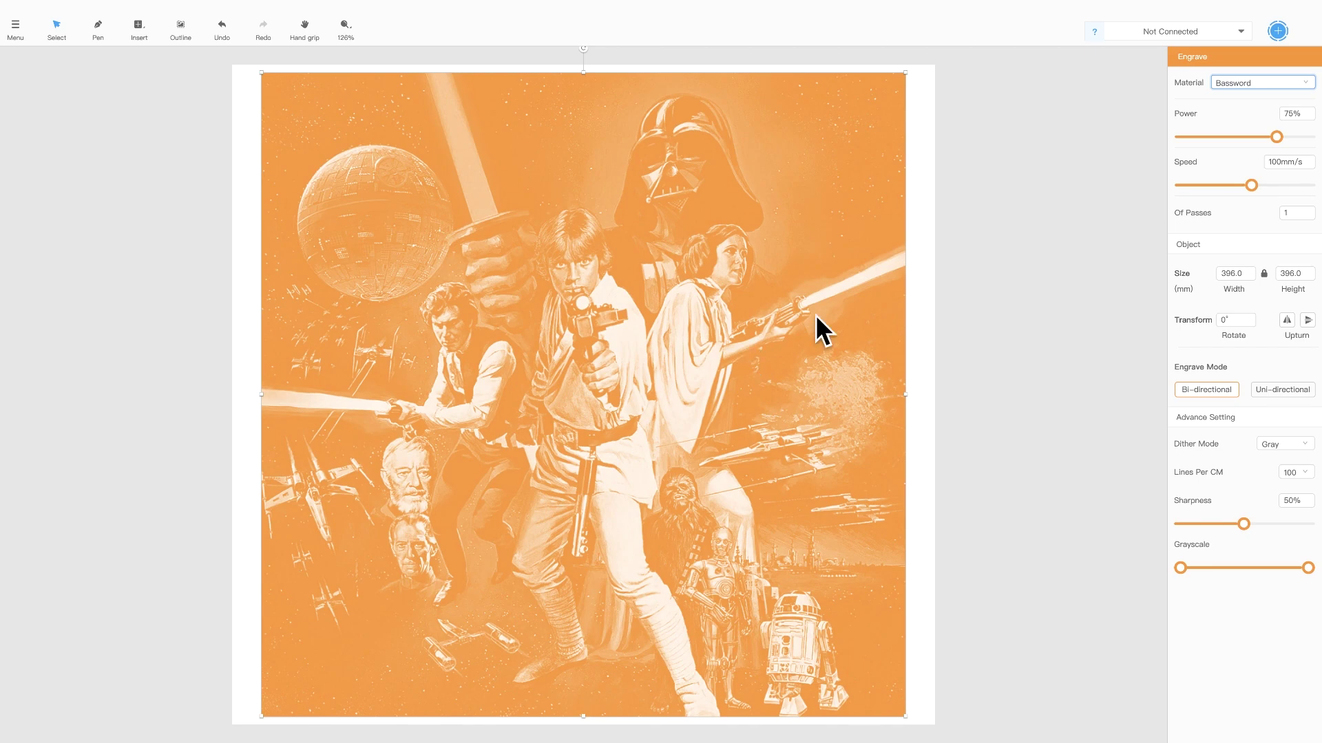
{"action": "left_click", "coordinate": [660, 297]}
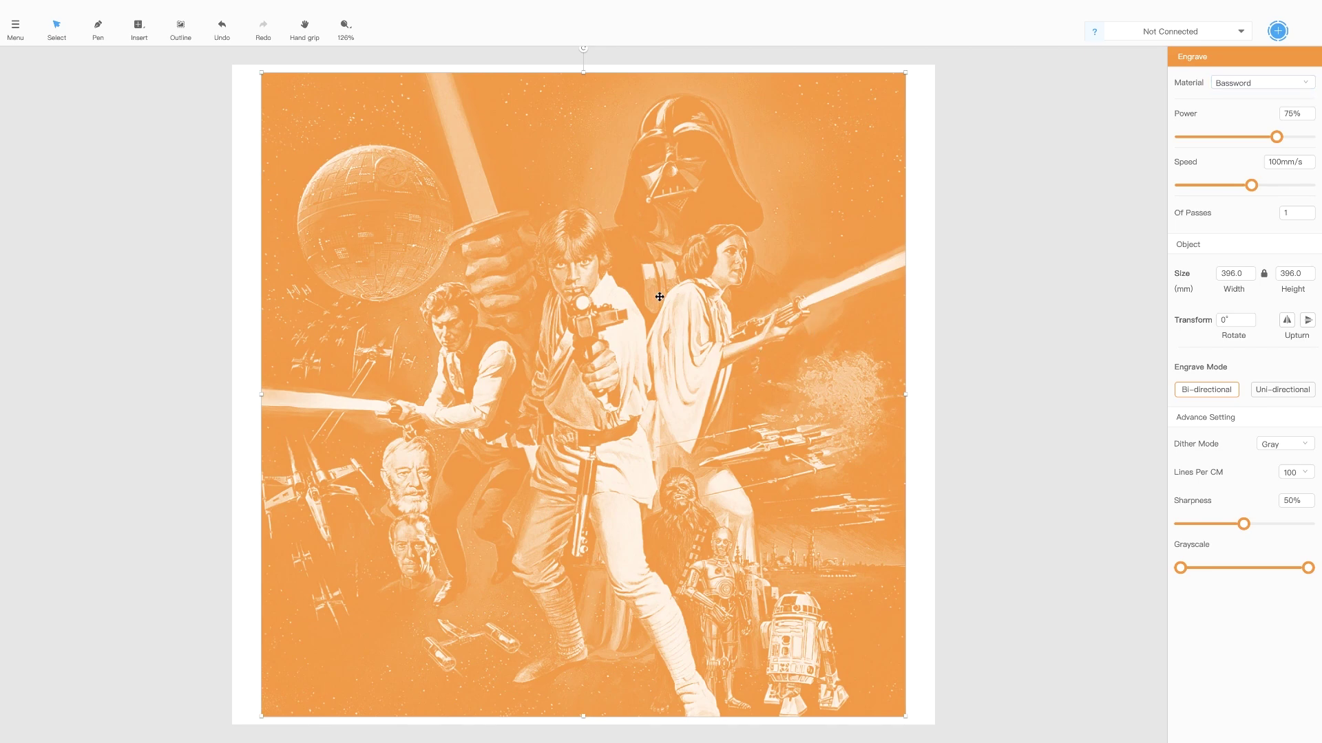
{"action": "key", "text": "Delete"}
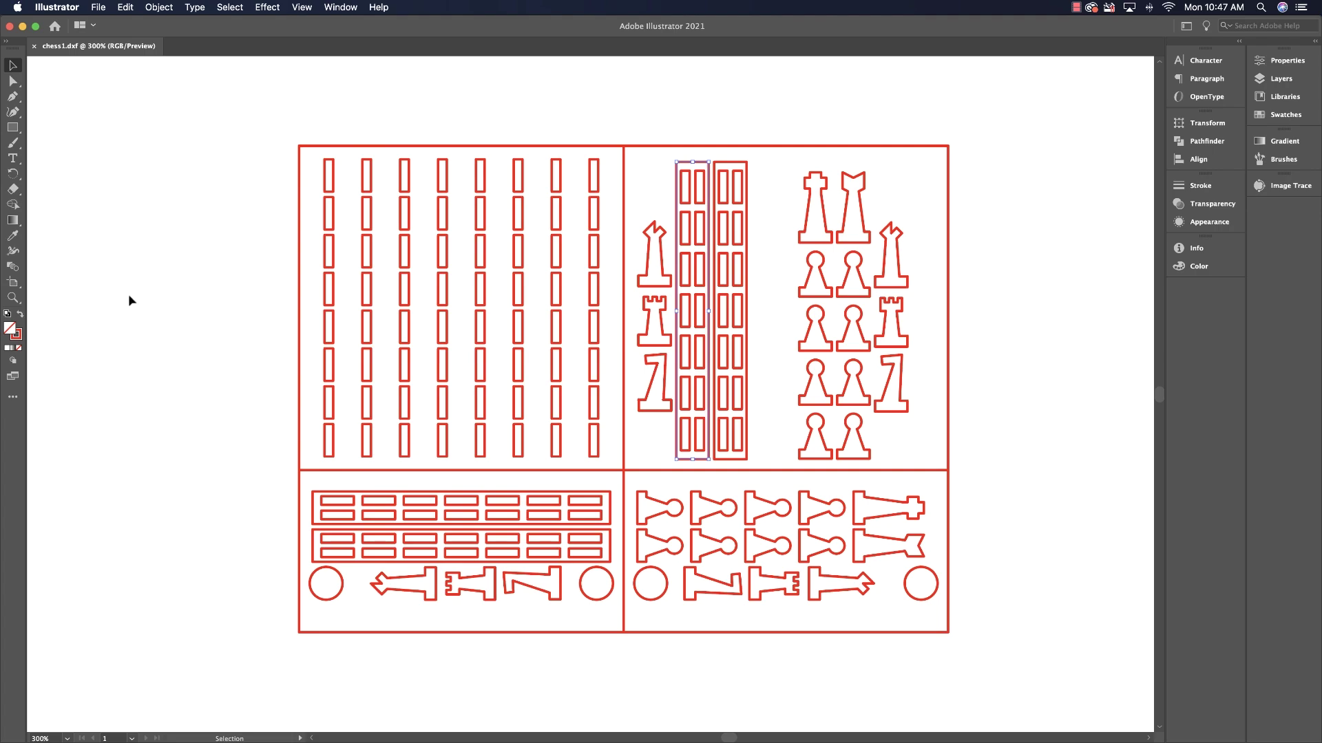
- Deselect the chess1.dxf rectangles, review chess.png in Photoshop, then return to xTool Creative Space
{"action": "left_click", "coordinate": [131, 280]}
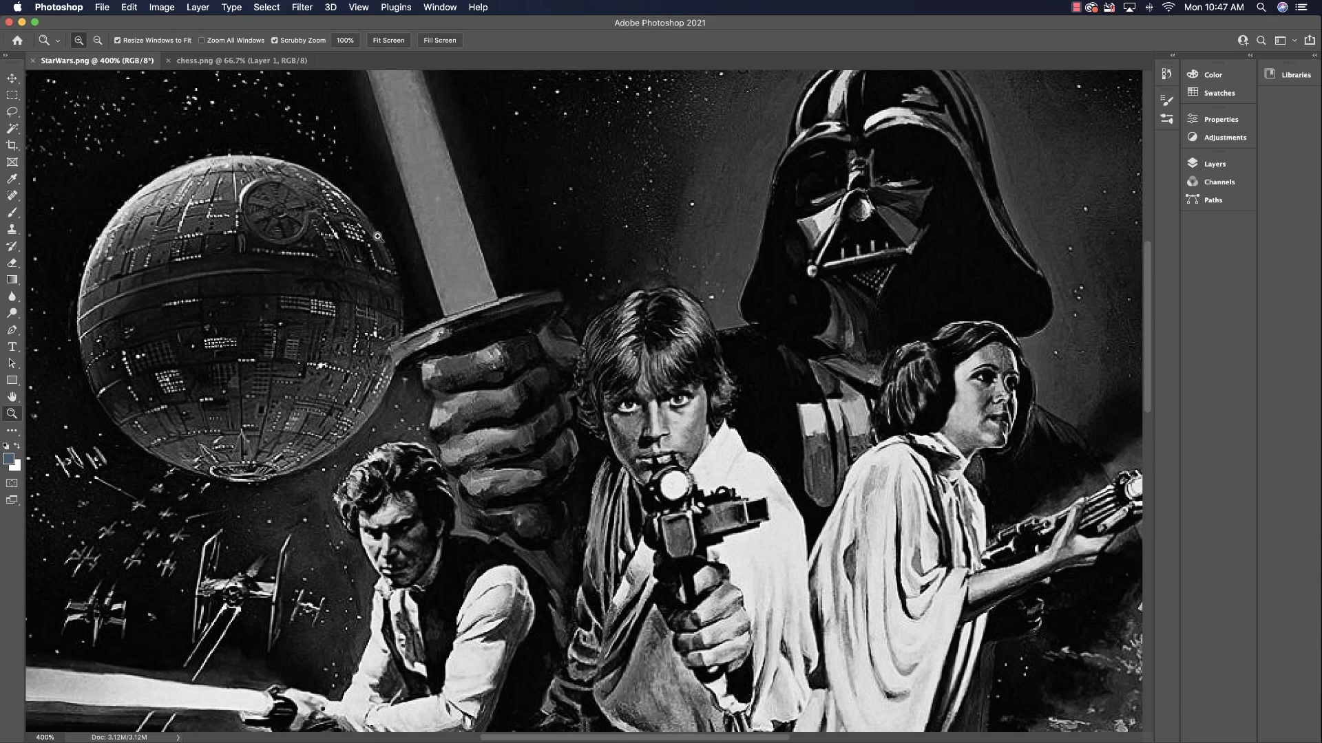
{"action": "left_click", "coordinate": [246, 64]}
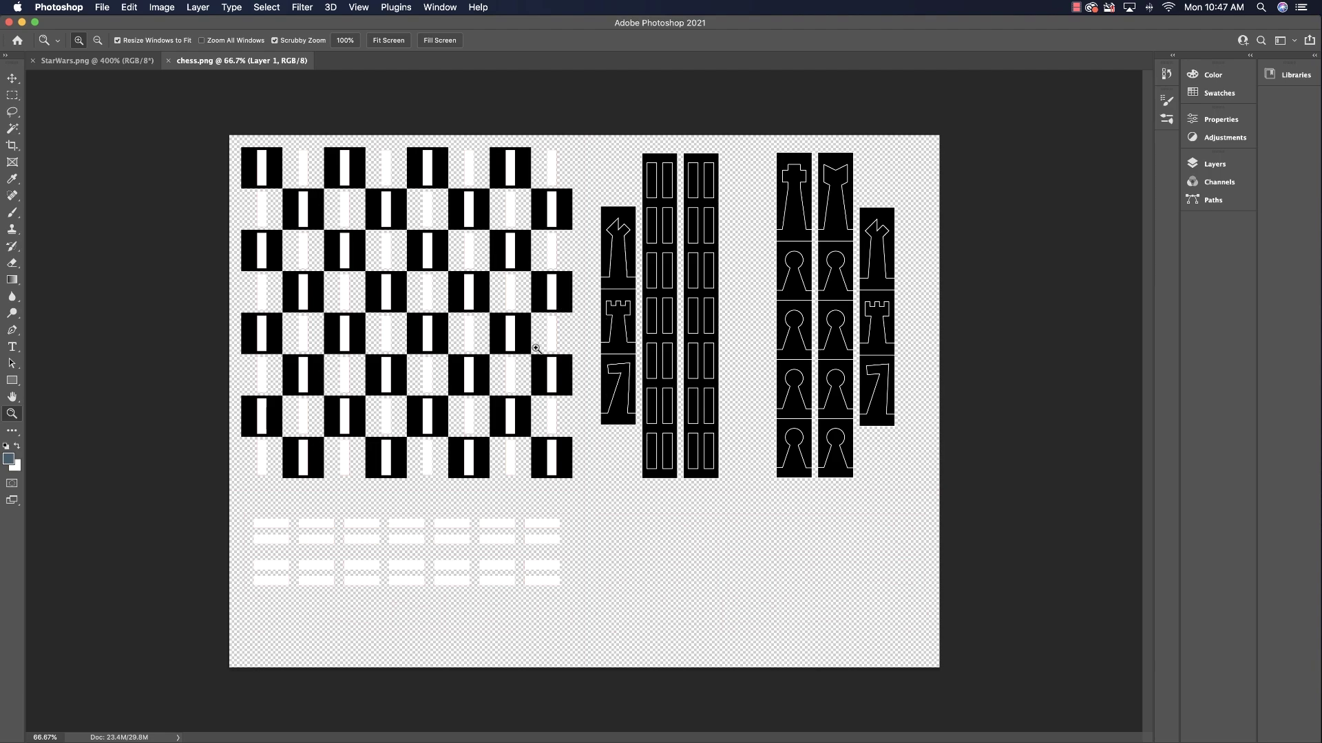
{"action": "mouse_move", "coordinate": [609, 740]}
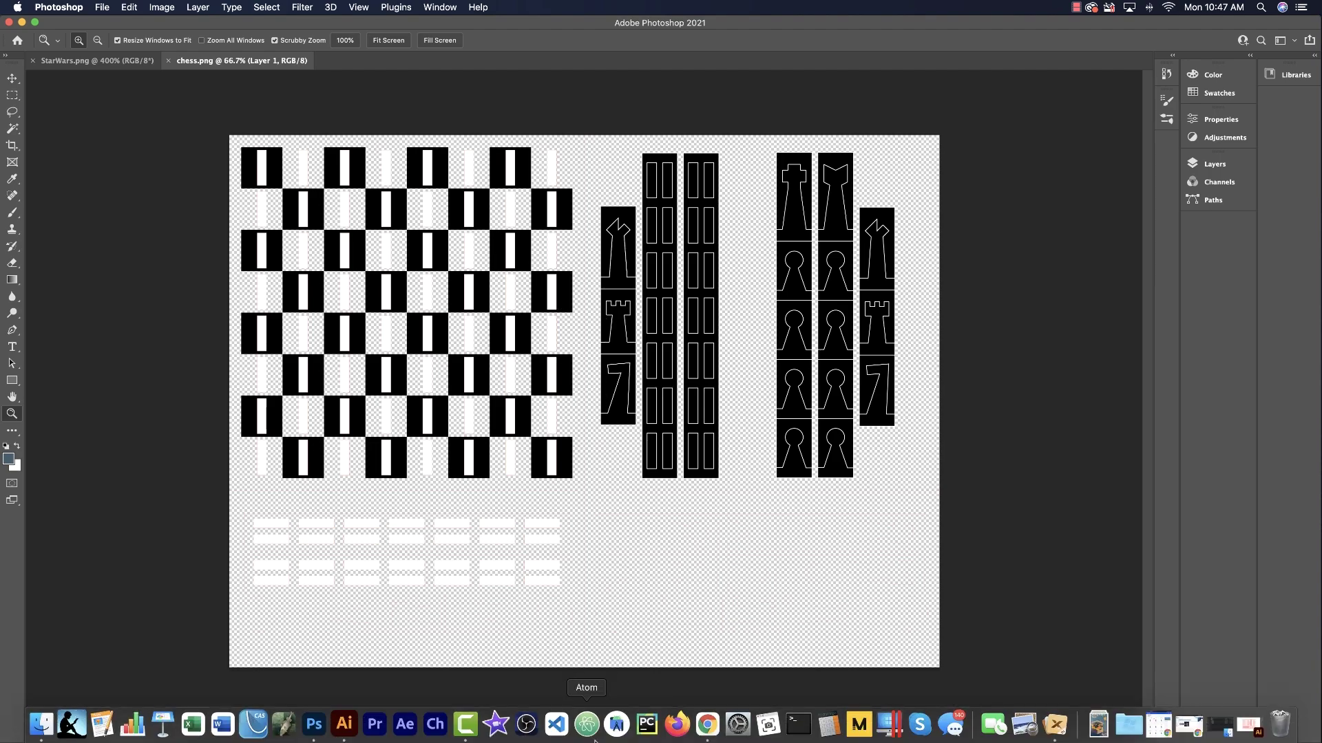
{"action": "left_click", "coordinate": [345, 725]}
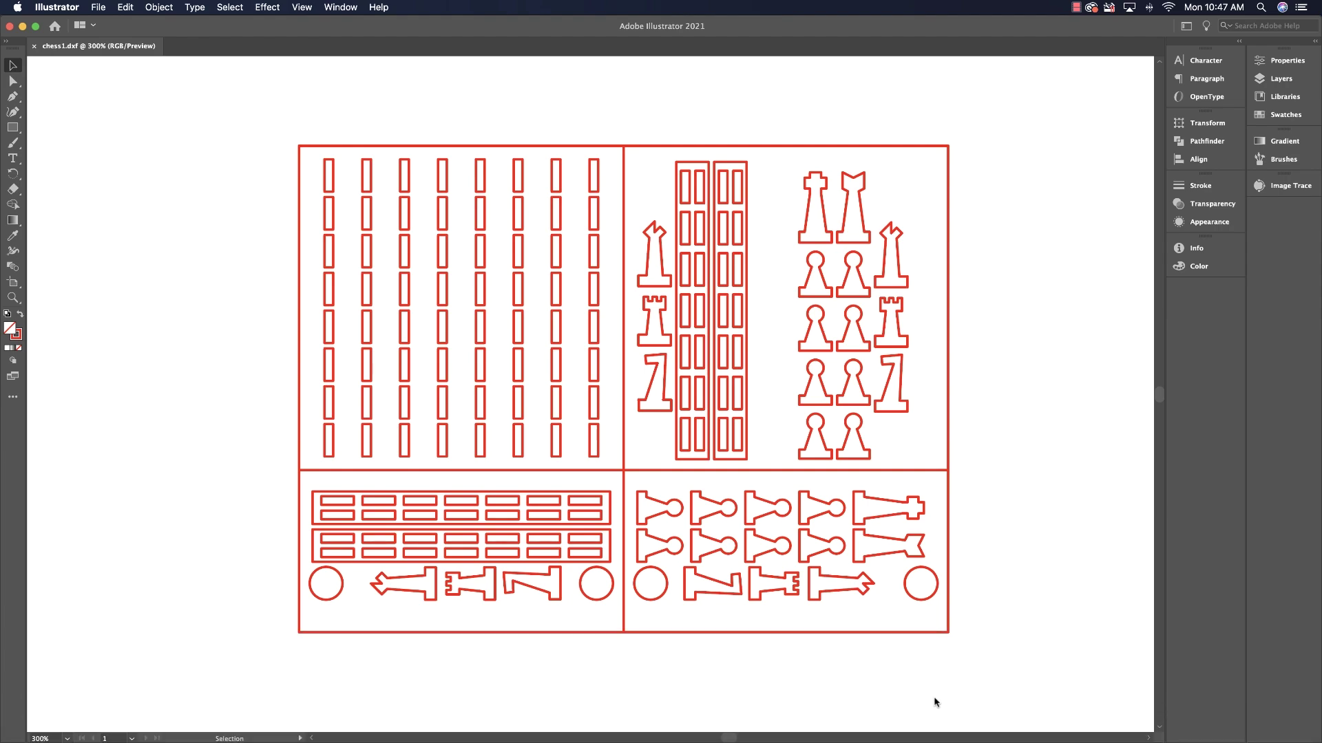
{"action": "left_click", "coordinate": [1080, 728]}
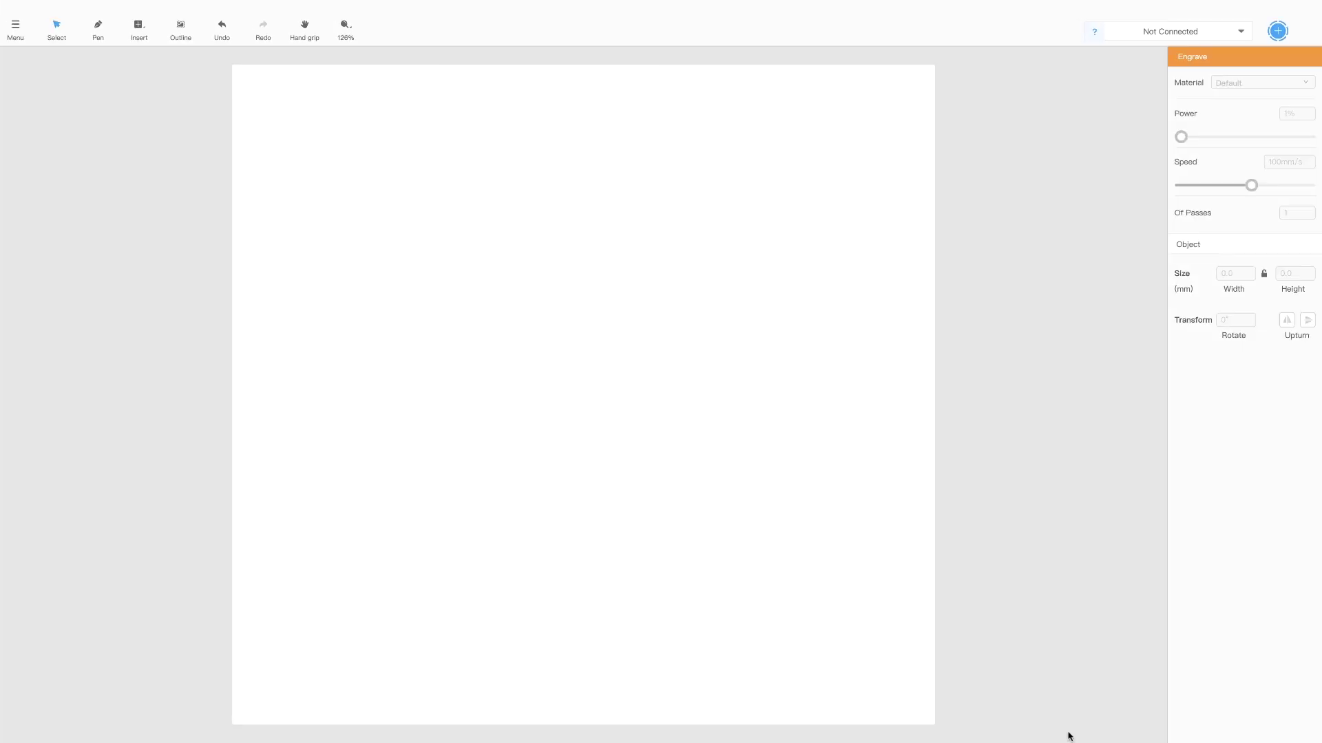
- Import chess.png onto the xTool Creative Space canvas
{"action": "left_click", "coordinate": [16, 28]}
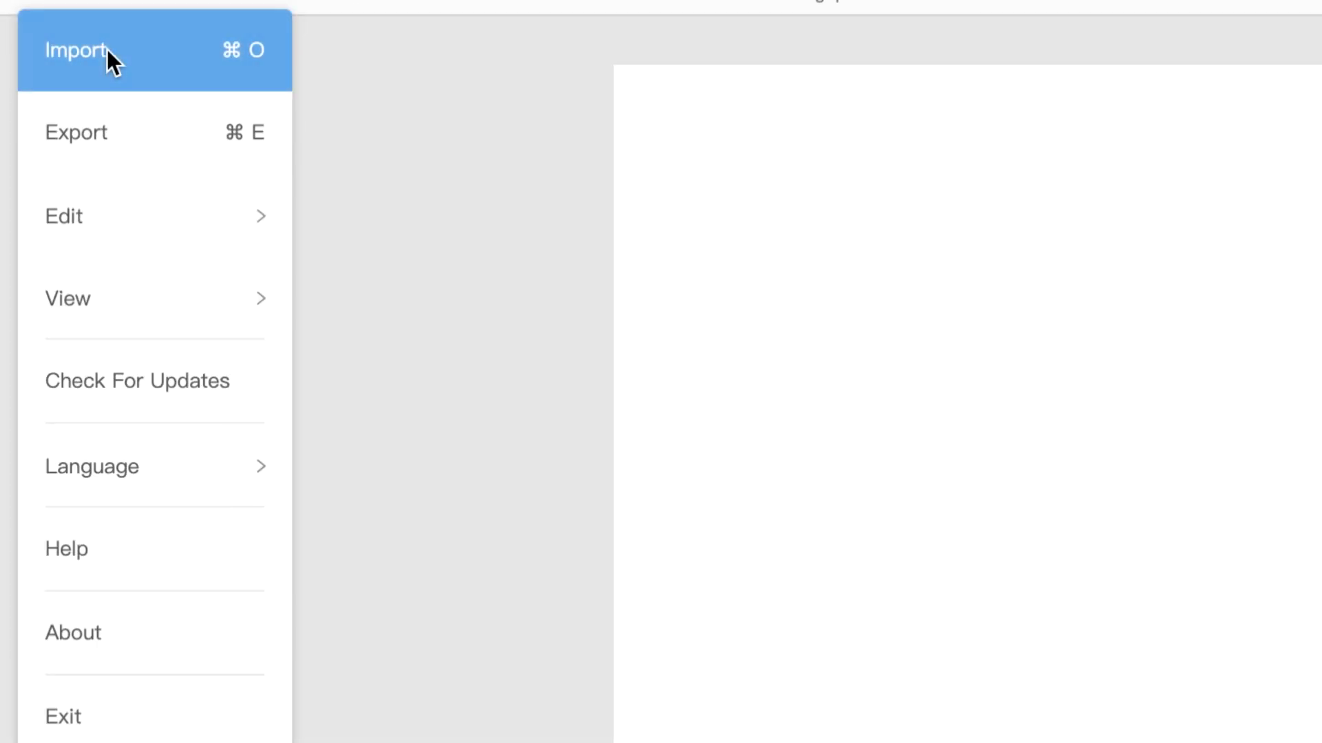
{"action": "left_click", "coordinate": [104, 55]}
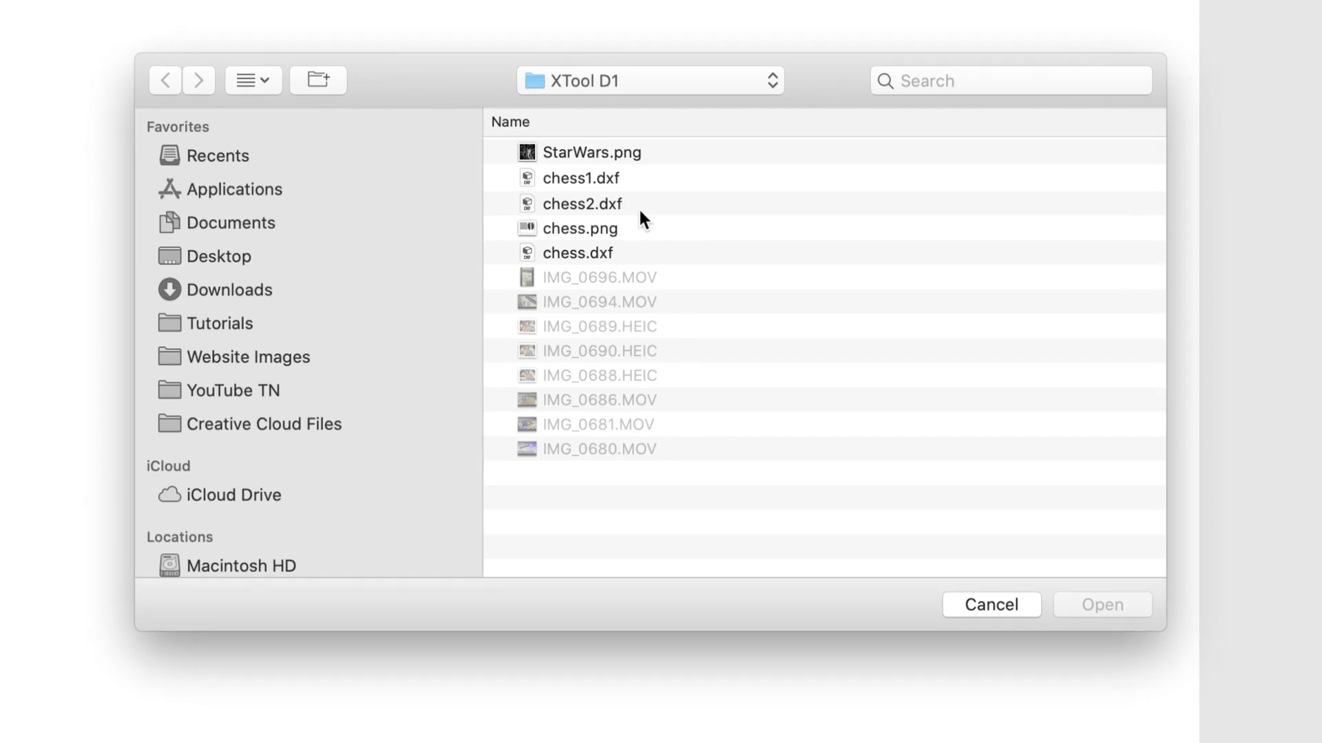
{"action": "left_click", "coordinate": [607, 234]}
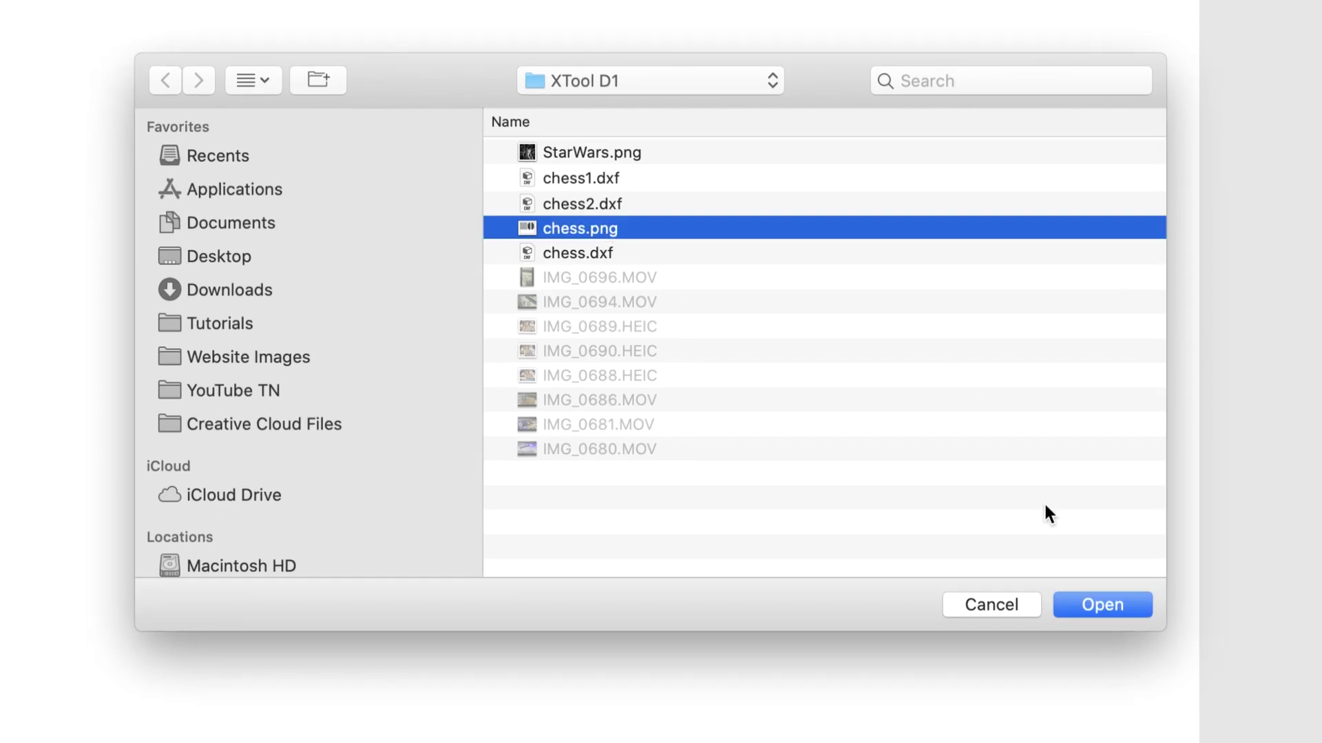
{"action": "left_click", "coordinate": [1101, 604]}
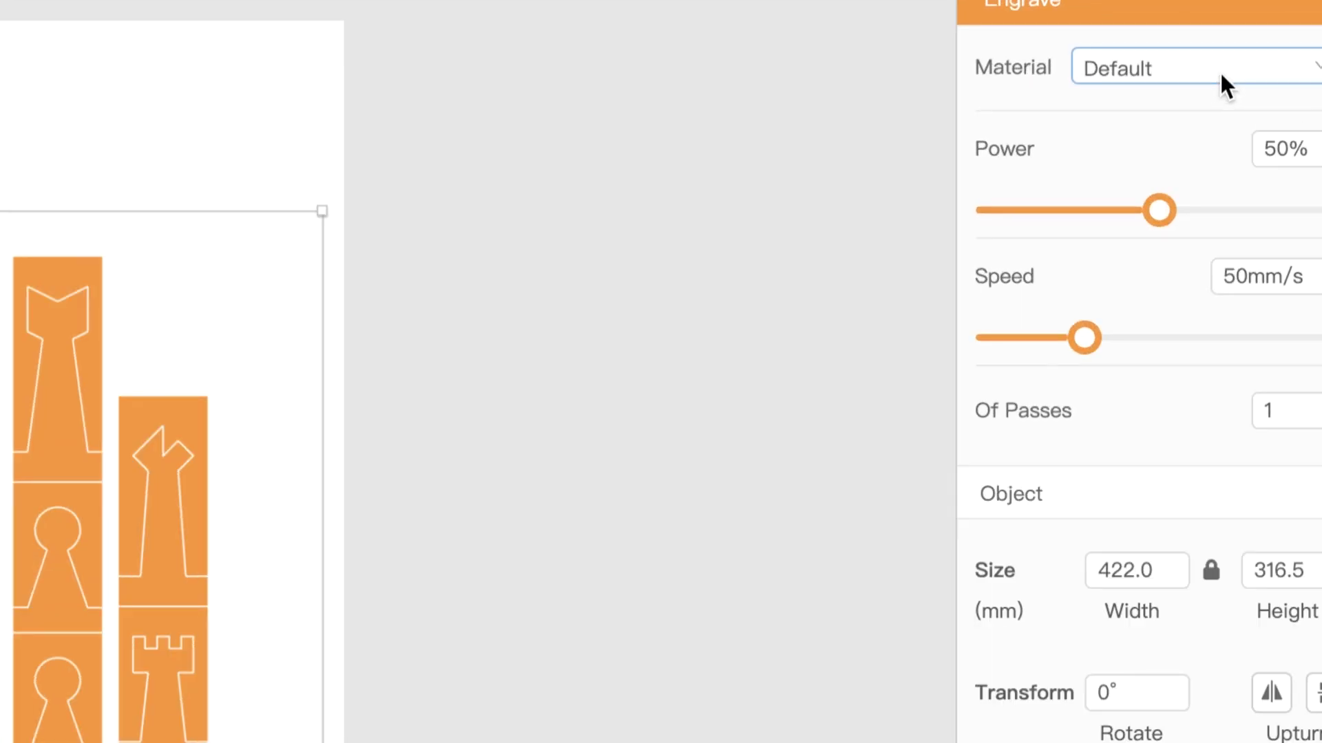
- Set the chess image's engraving material to Bassword at 100% power
{"action": "left_click", "coordinate": [1268, 88]}
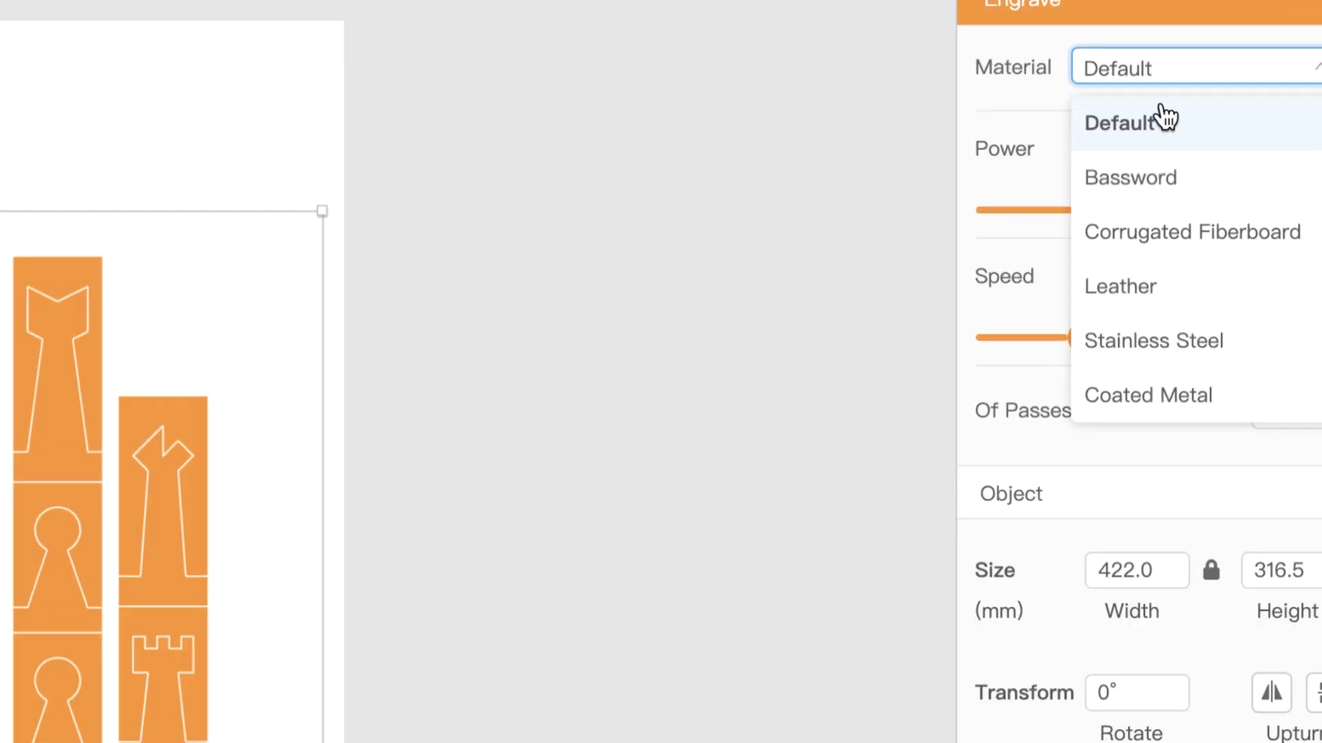
{"action": "left_click", "coordinate": [1169, 179]}
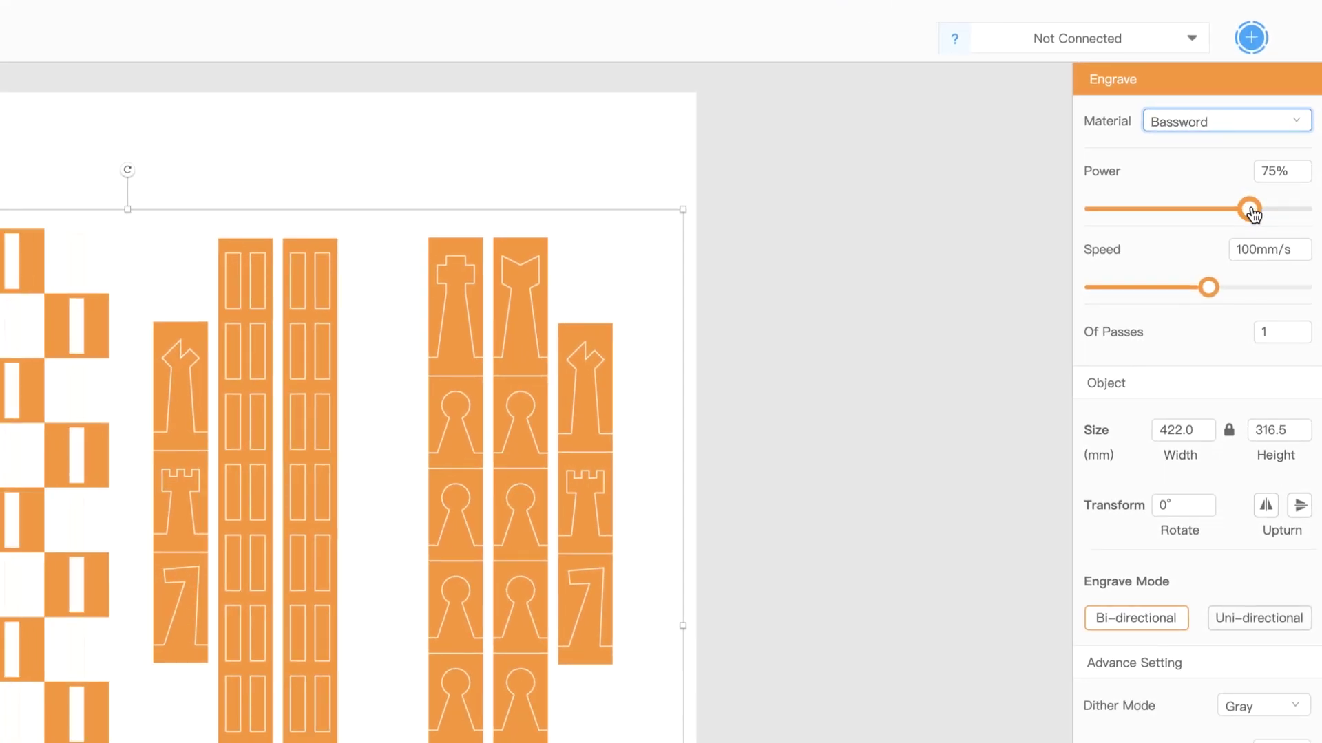
{"action": "left_click_drag", "start_coordinate": [1244, 210], "coordinate": [1321, 214]}
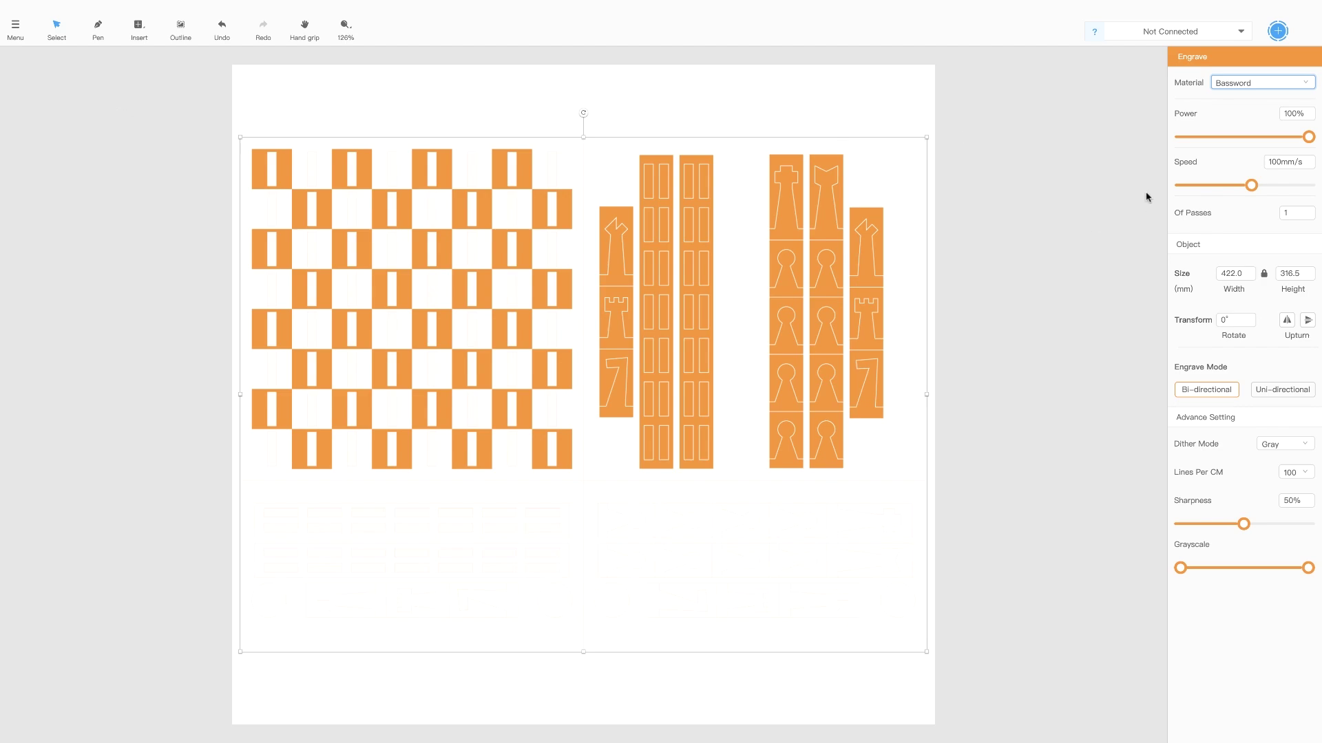
{"action": "left_click", "coordinate": [15, 27]}
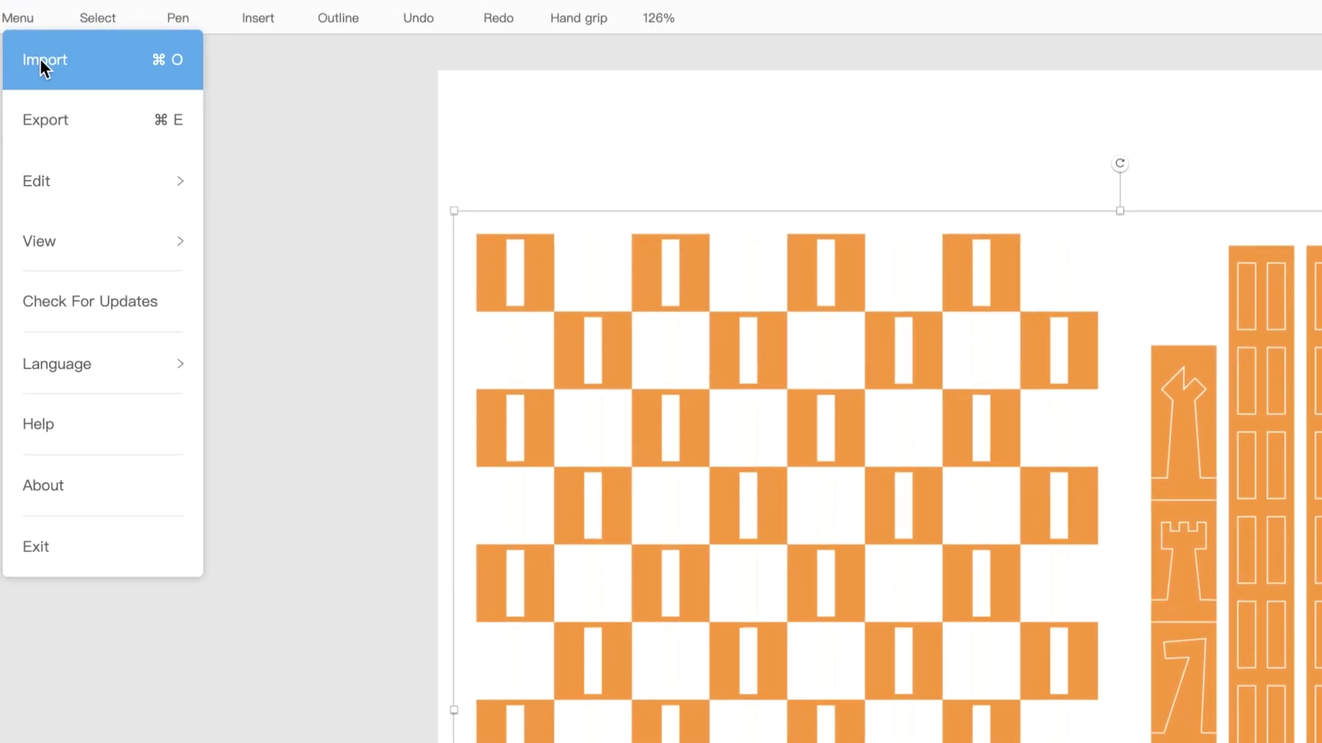
{"action": "left_click", "coordinate": [40, 60]}
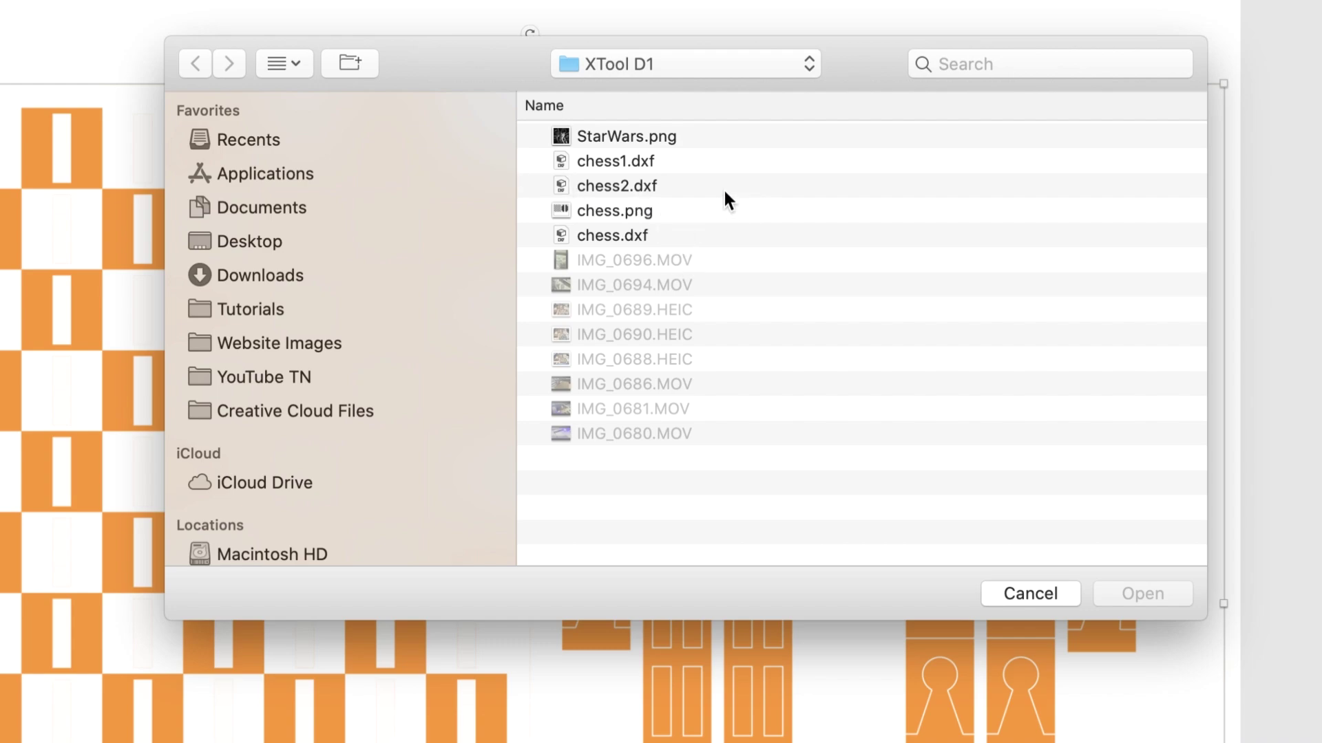
{"action": "left_click", "coordinate": [625, 161]}
{"action": "left_click", "coordinate": [1144, 591]}
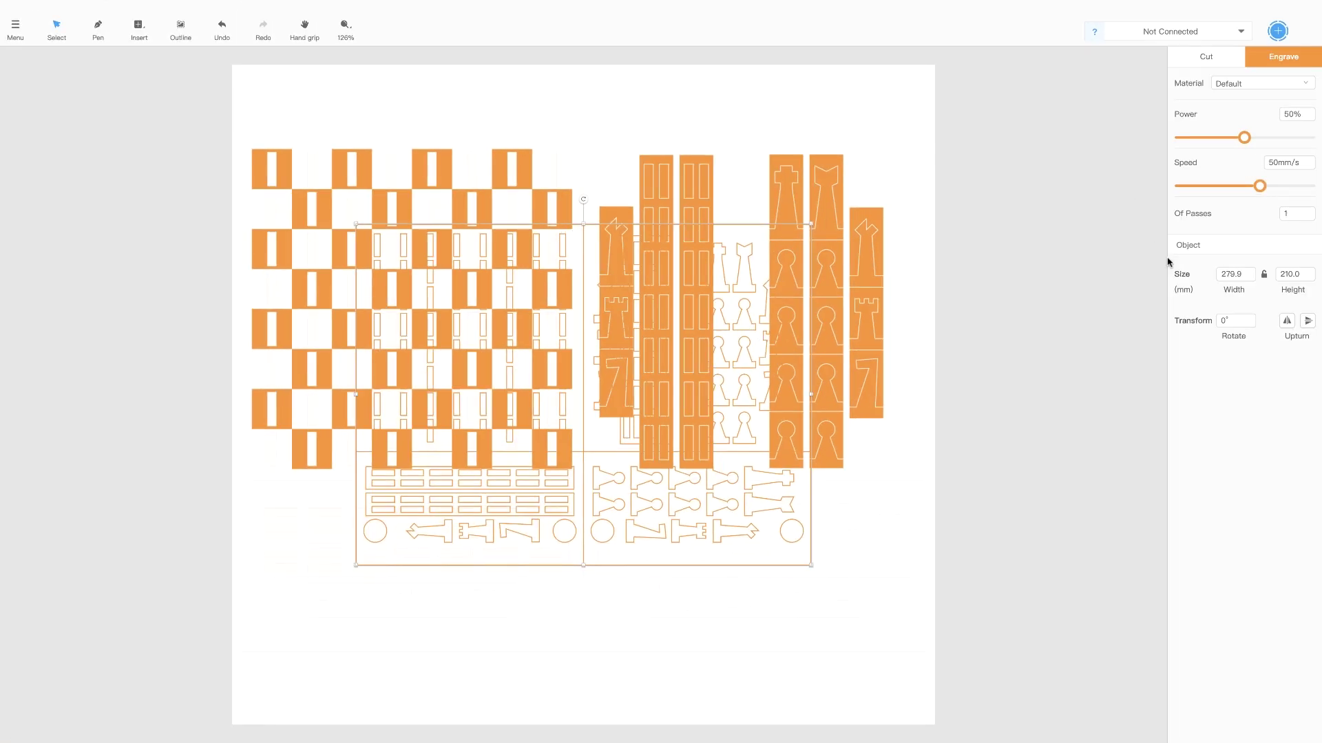
{"action": "left_click", "coordinate": [1243, 276]}
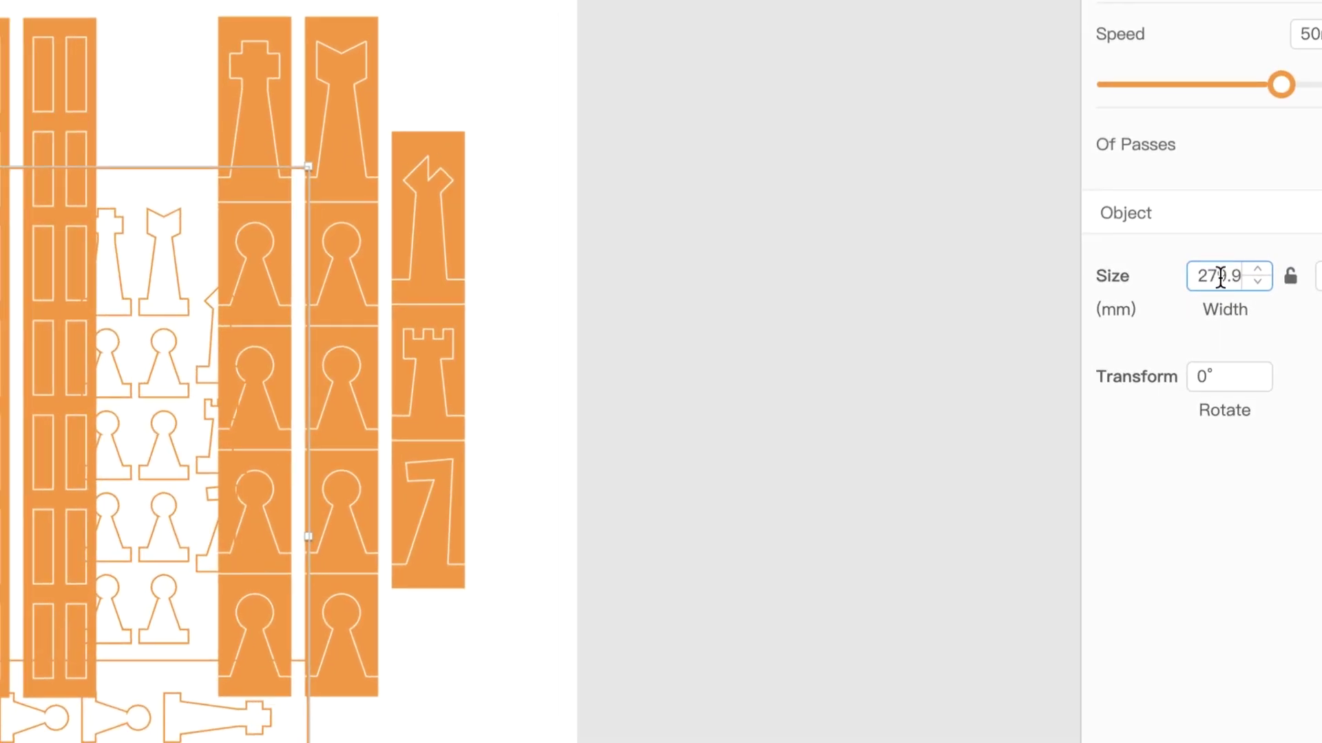
{"action": "double_click", "coordinate": [1228, 276]}
{"action": "type", "text": "422"}
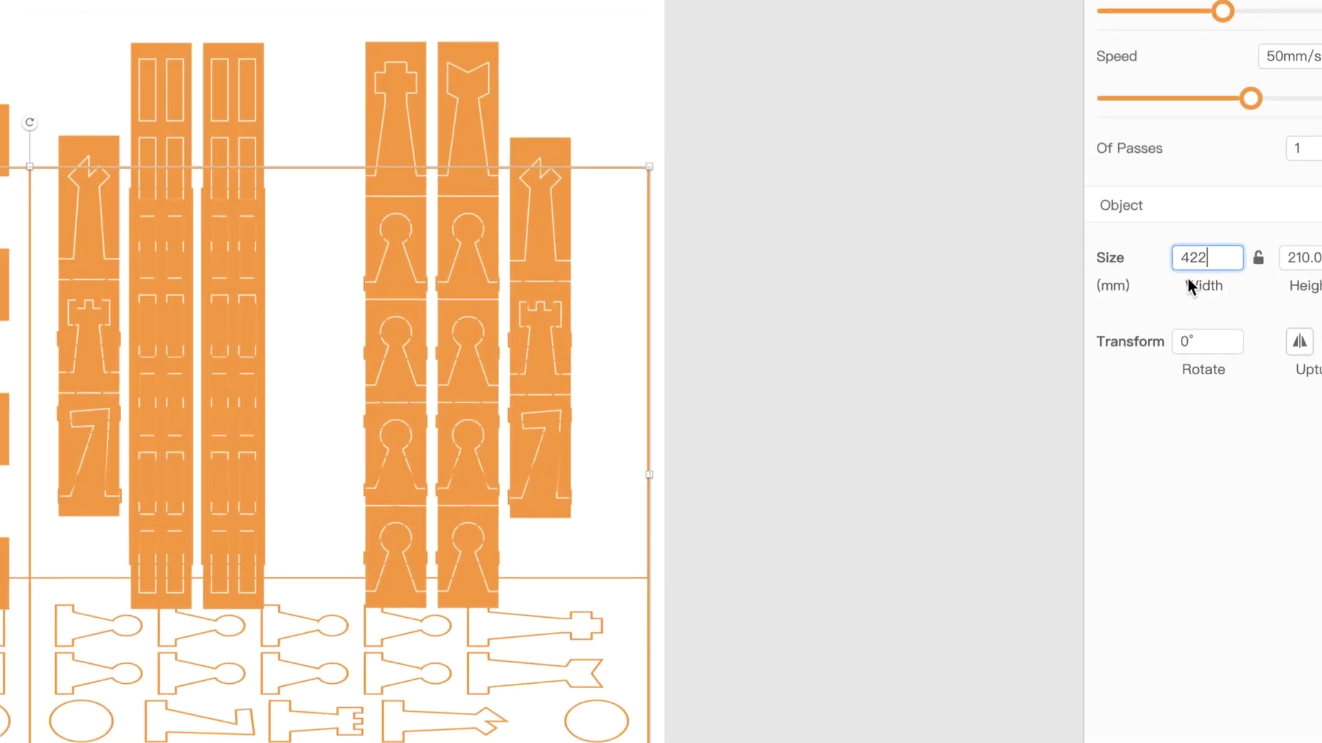
{"action": "left_click", "coordinate": [227, 23]}
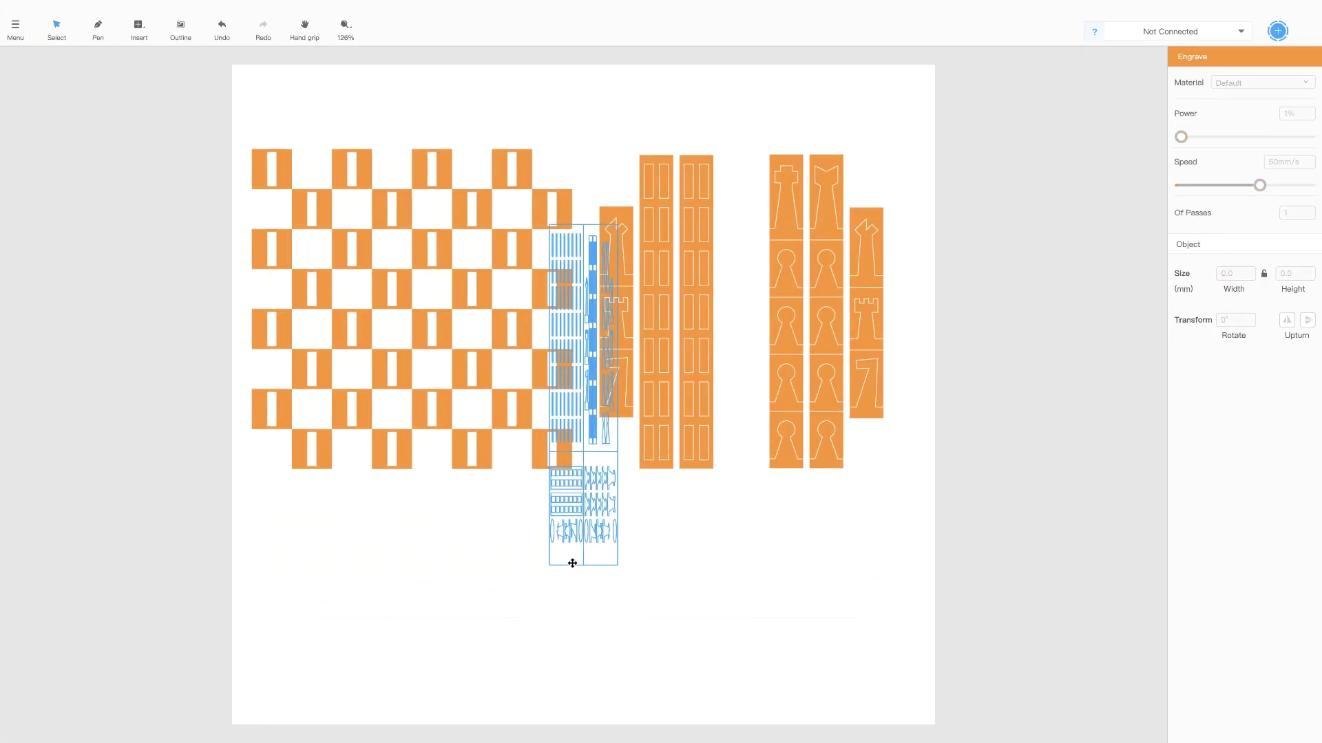
{"action": "left_click", "coordinate": [579, 524]}
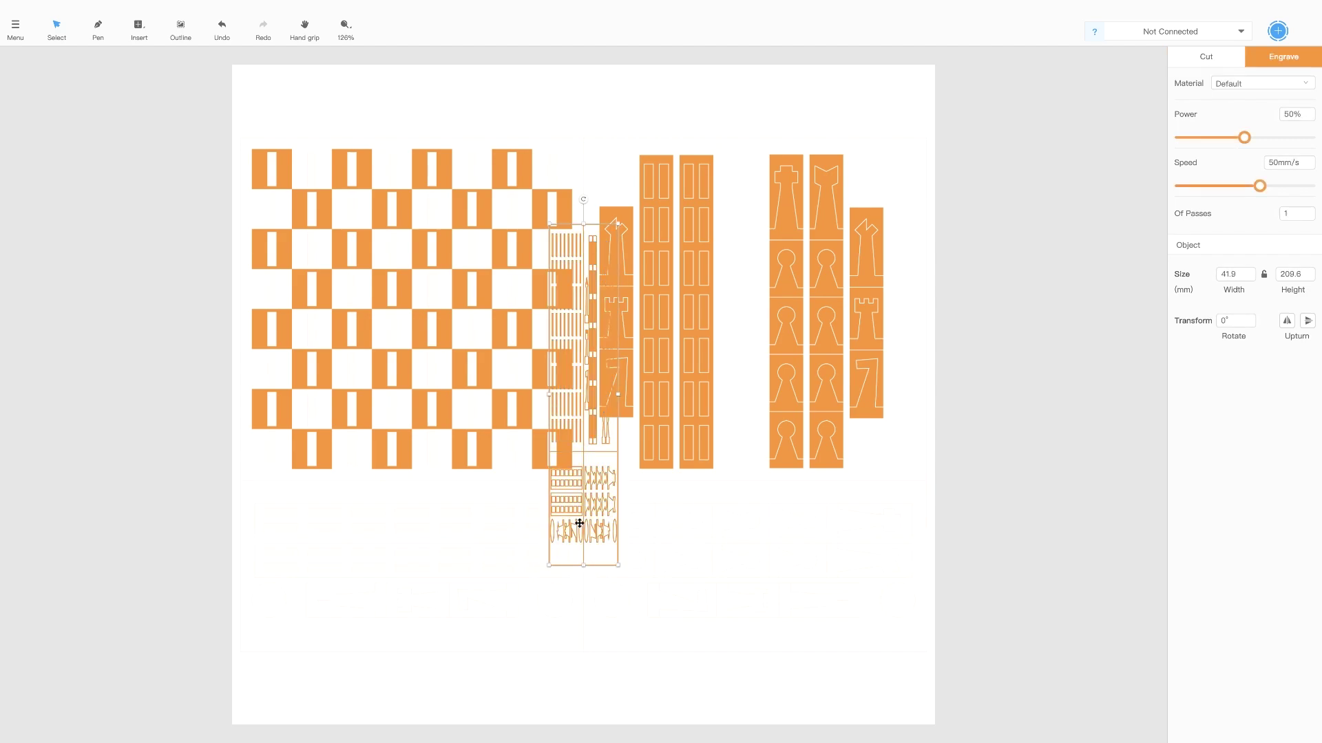
- Delete the mis-sized outline strip and re-import chess1.dxf
{"action": "key", "text": "Delete"}
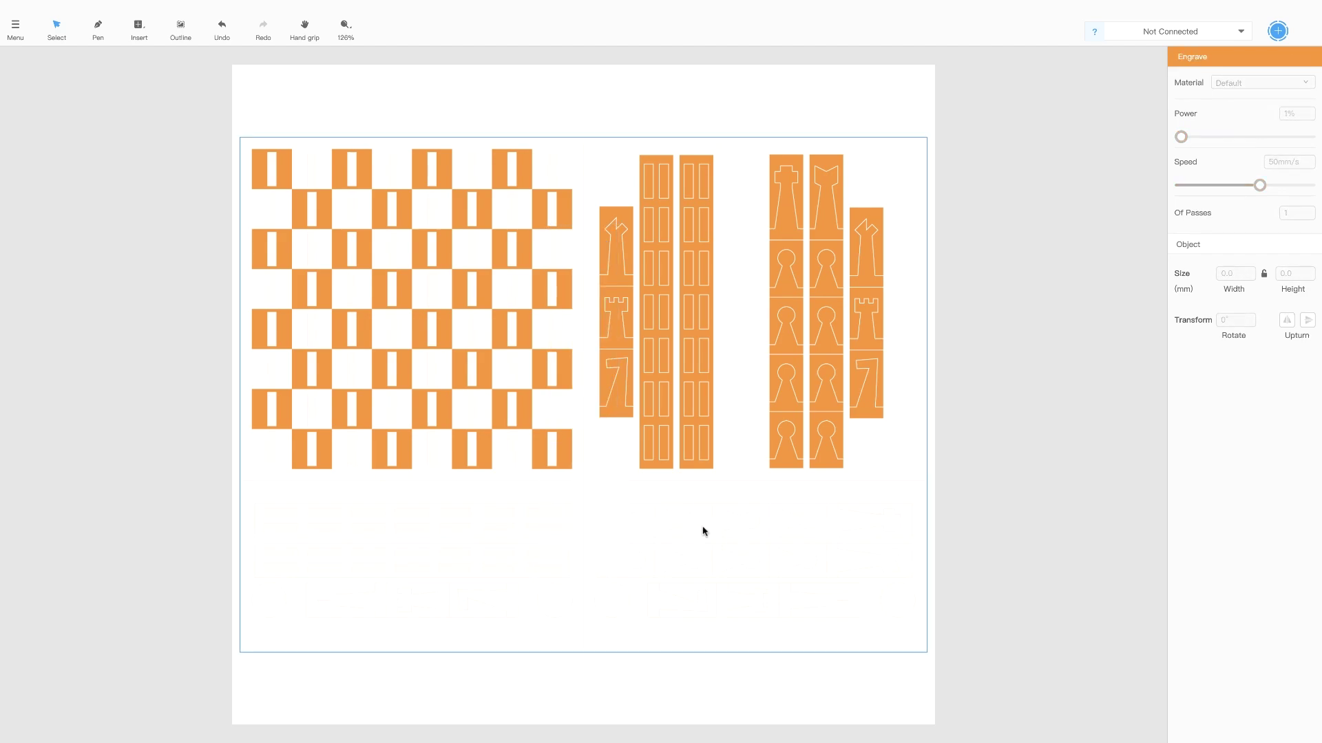
{"action": "left_click", "coordinate": [15, 28]}
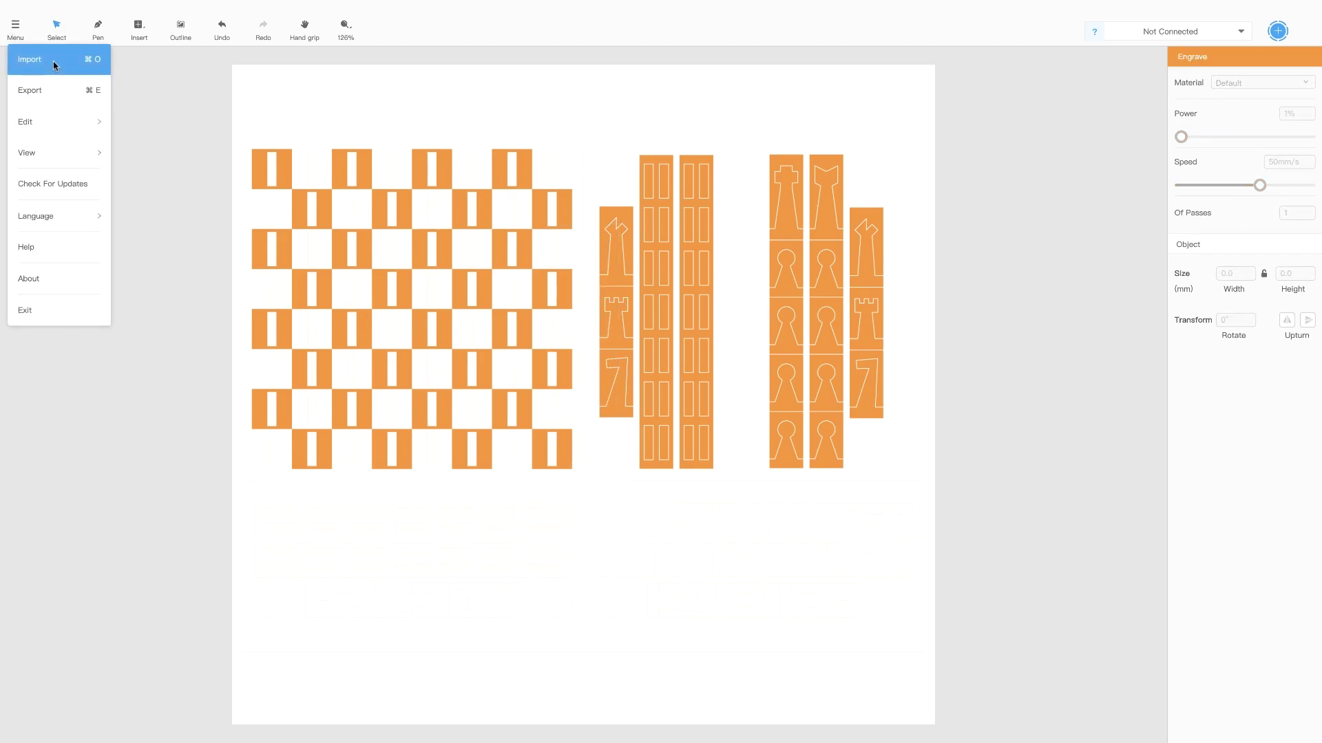
{"action": "left_click", "coordinate": [53, 60]}
{"action": "left_click", "coordinate": [632, 175]}
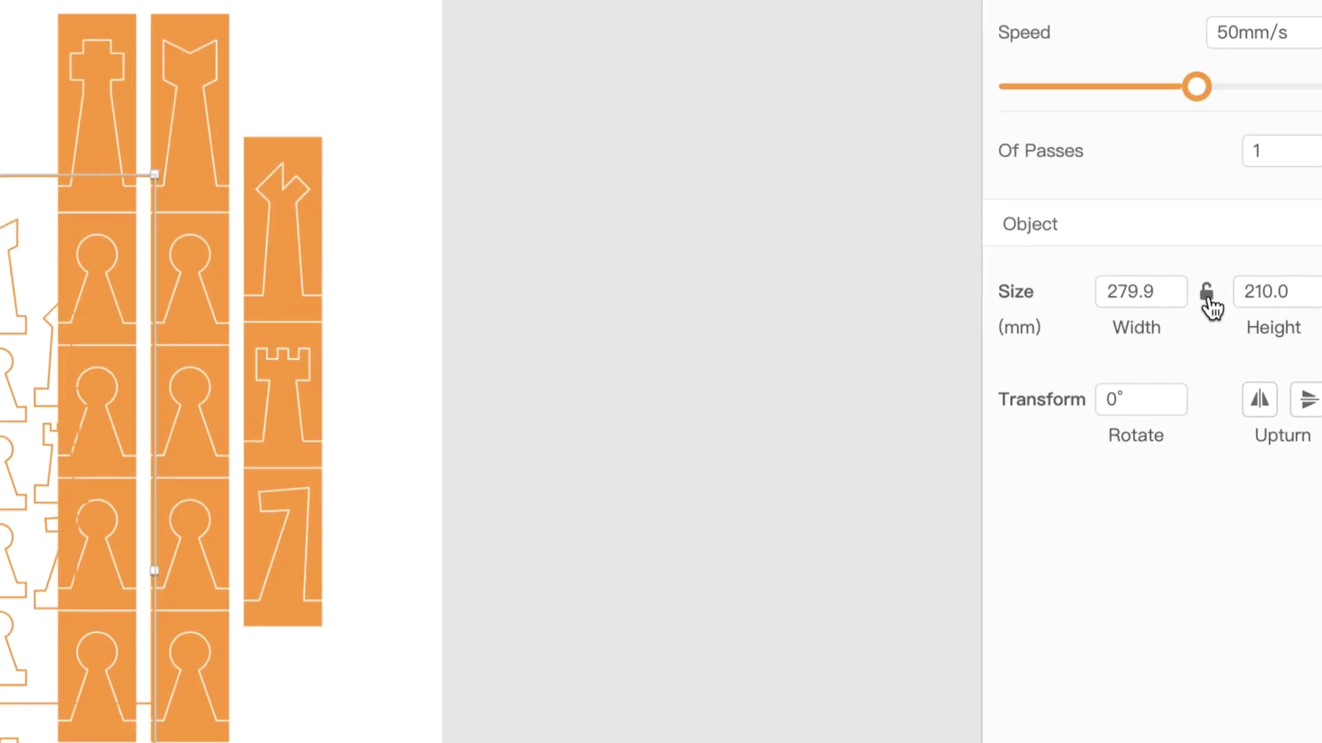
- Resize the outlines to 422 mm wide and line them up over the chess image
{"action": "left_click", "coordinate": [1170, 297]}
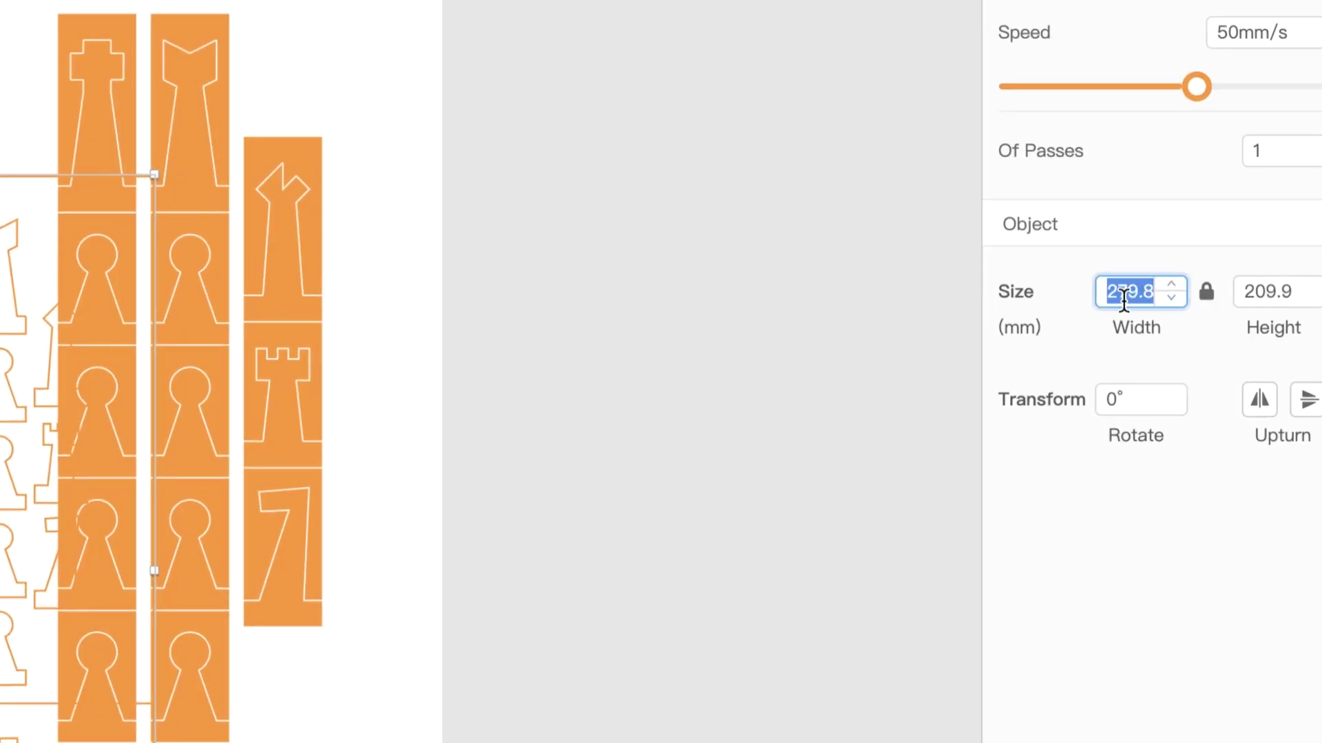
{"action": "type", "text": "422"}
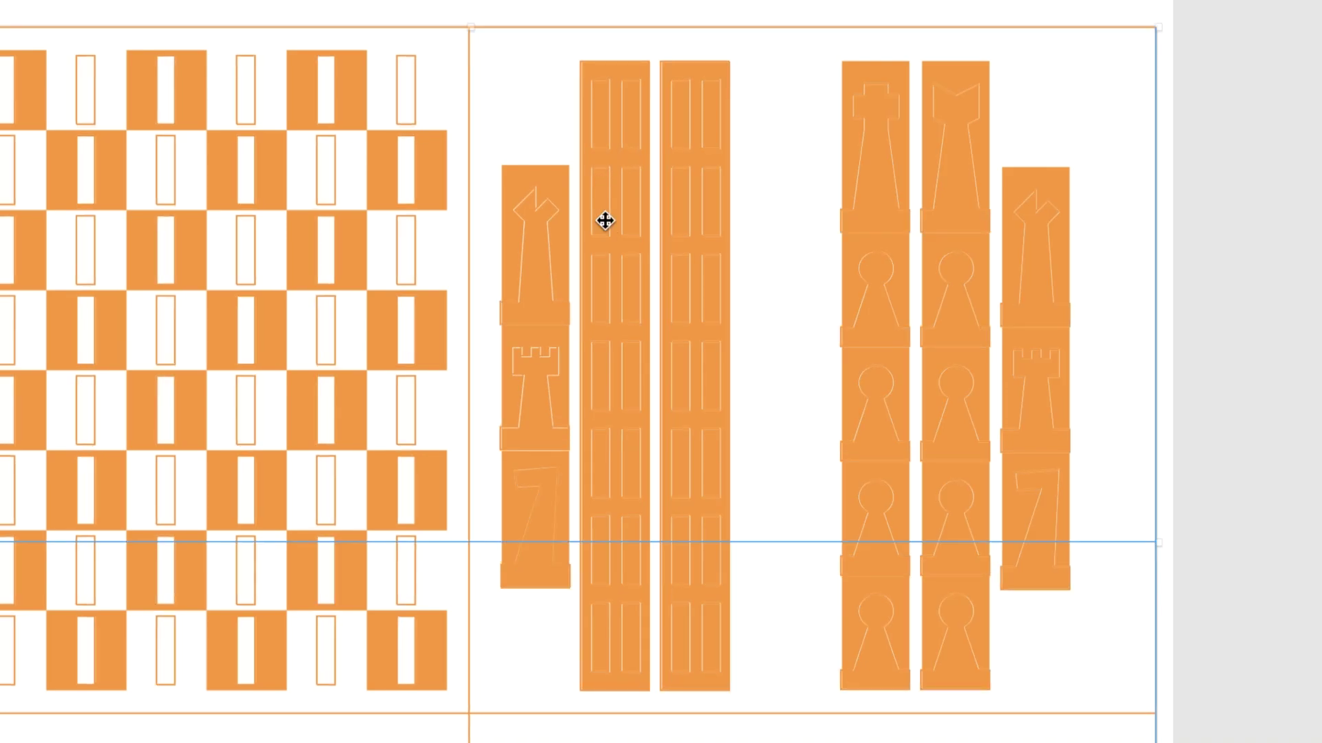
{"action": "left_click_drag", "start_coordinate": [604, 220], "coordinate": [604, 220]}
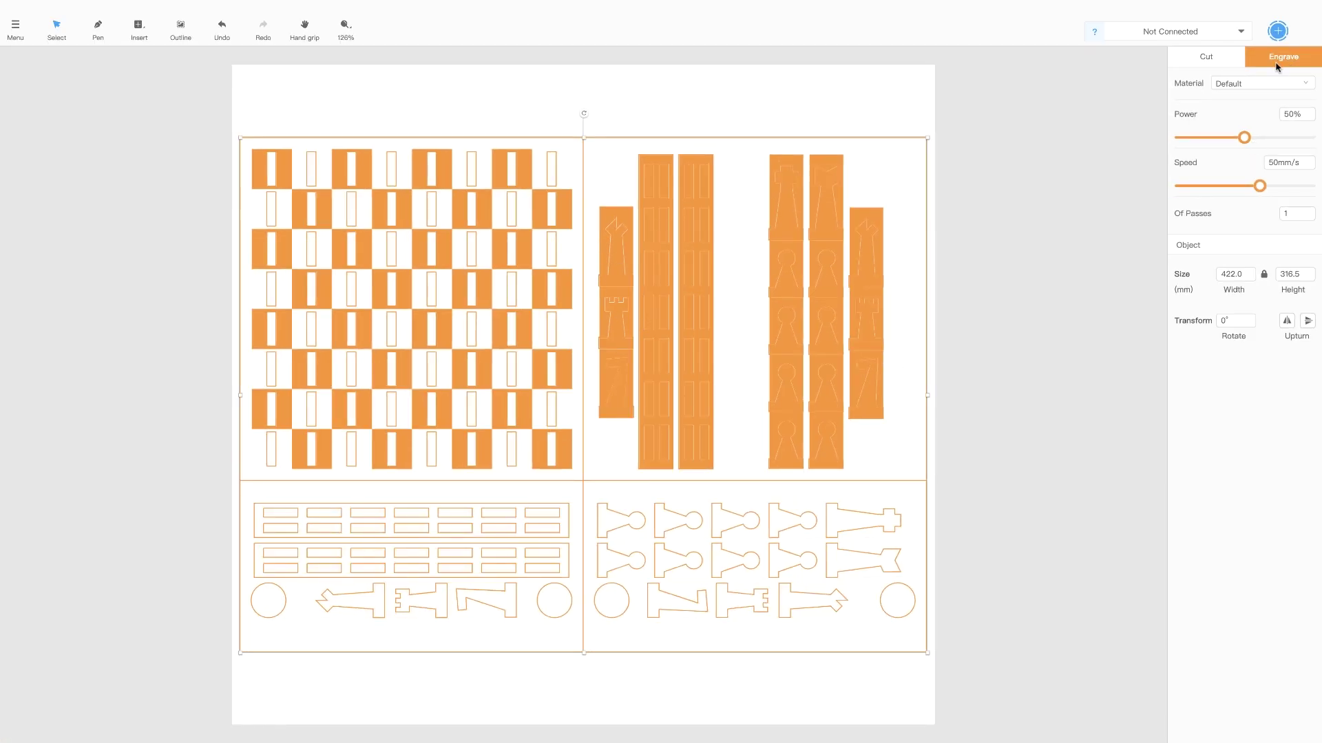
- Set the outlines to cut Bassword 3mm, then attempt the job and dismiss the offline warning
{"action": "left_click", "coordinate": [1205, 58]}
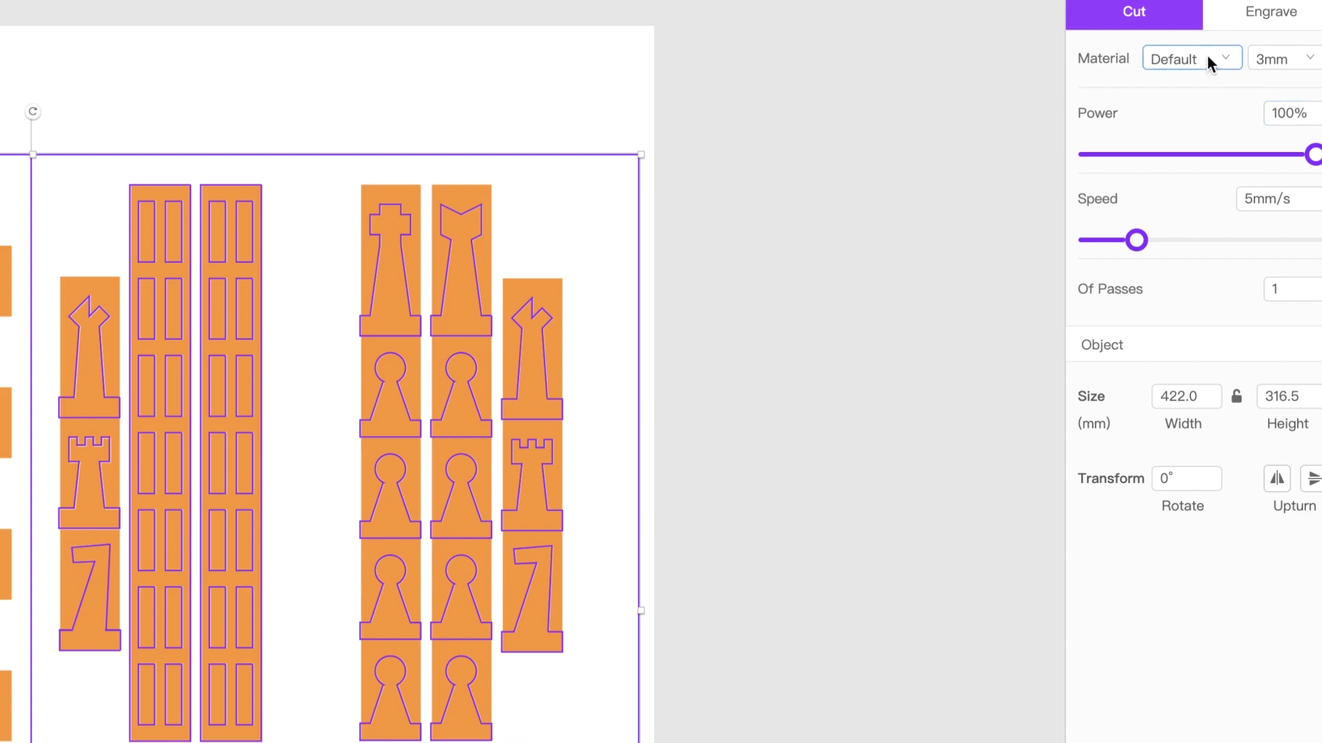
{"action": "left_click", "coordinate": [1241, 79]}
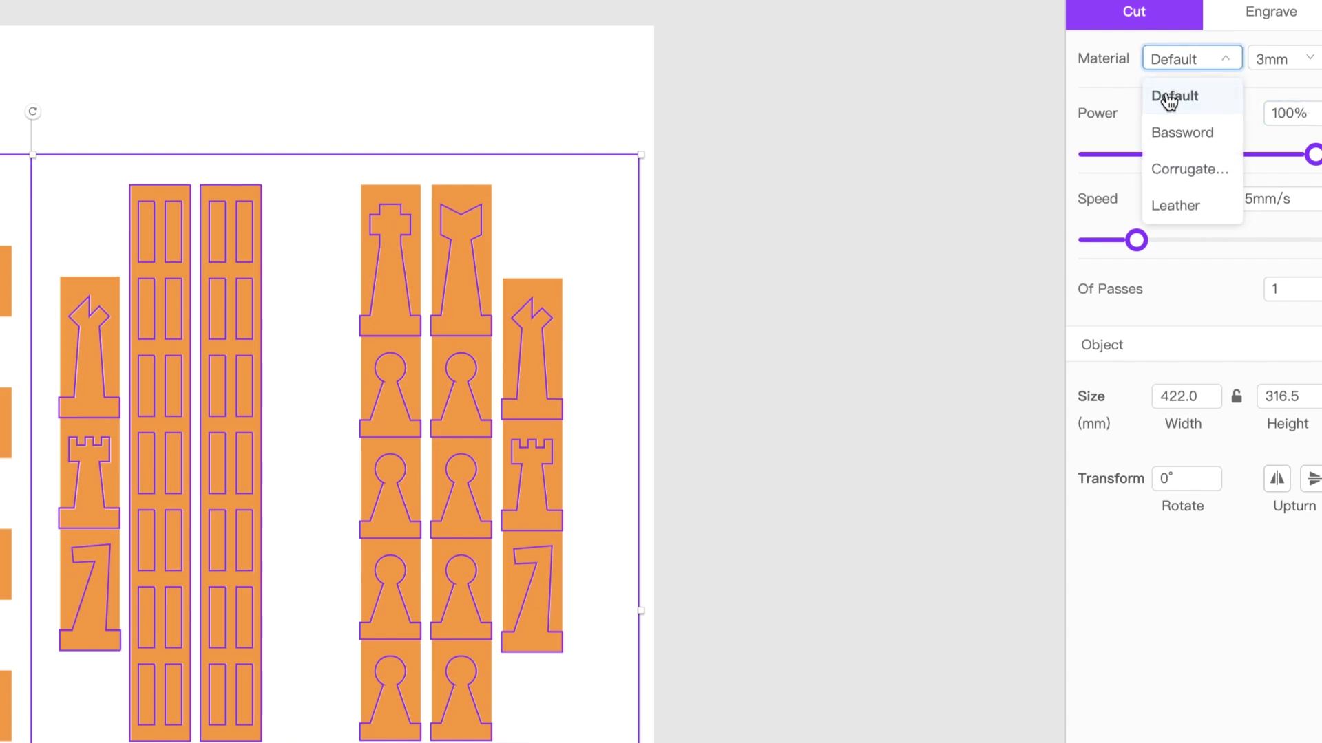
{"action": "left_click", "coordinate": [1189, 133]}
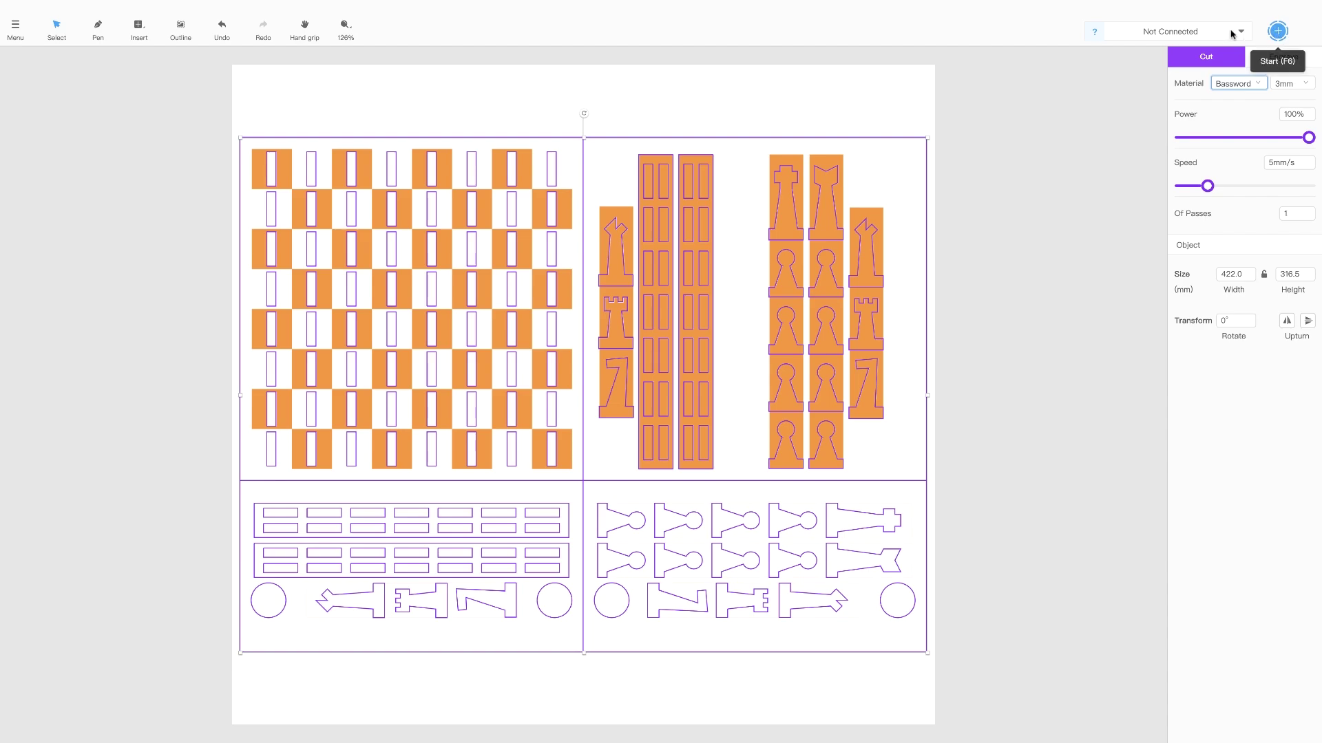
{"action": "left_click", "coordinate": [1278, 31]}
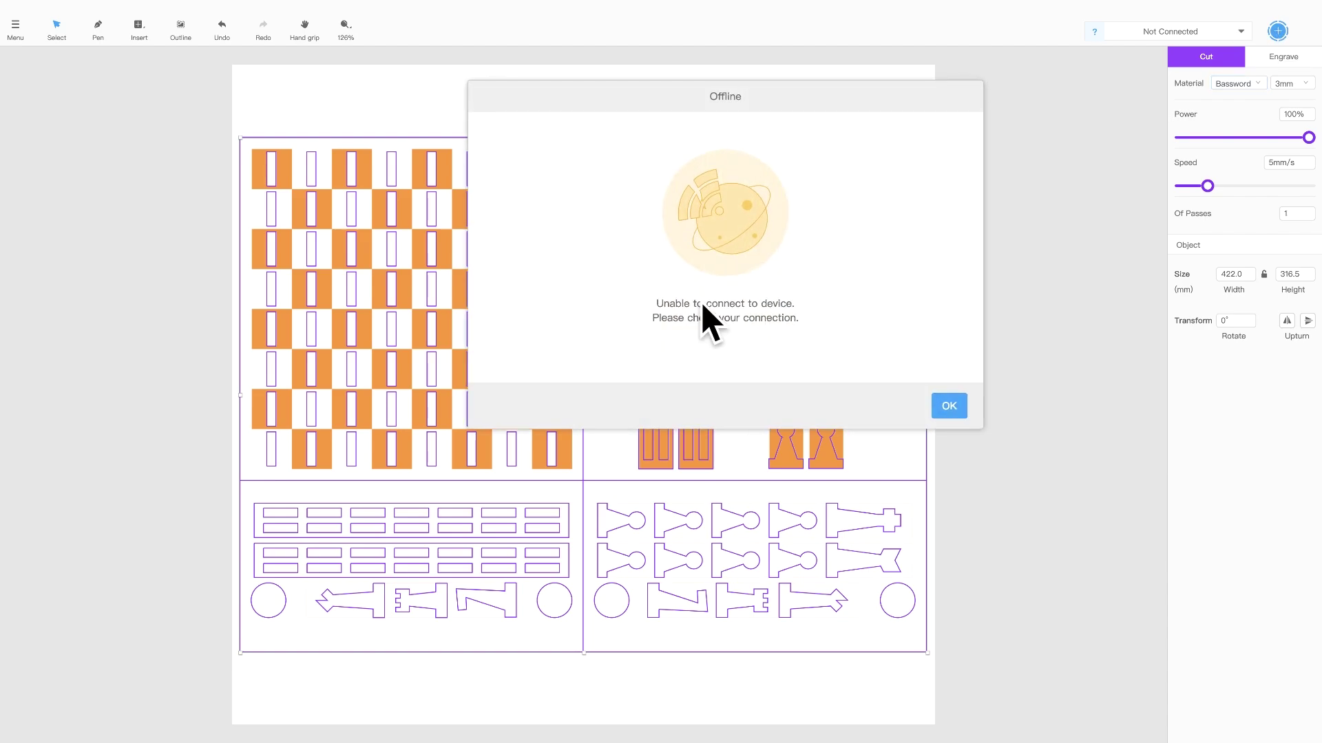
{"action": "left_click", "coordinate": [949, 406]}
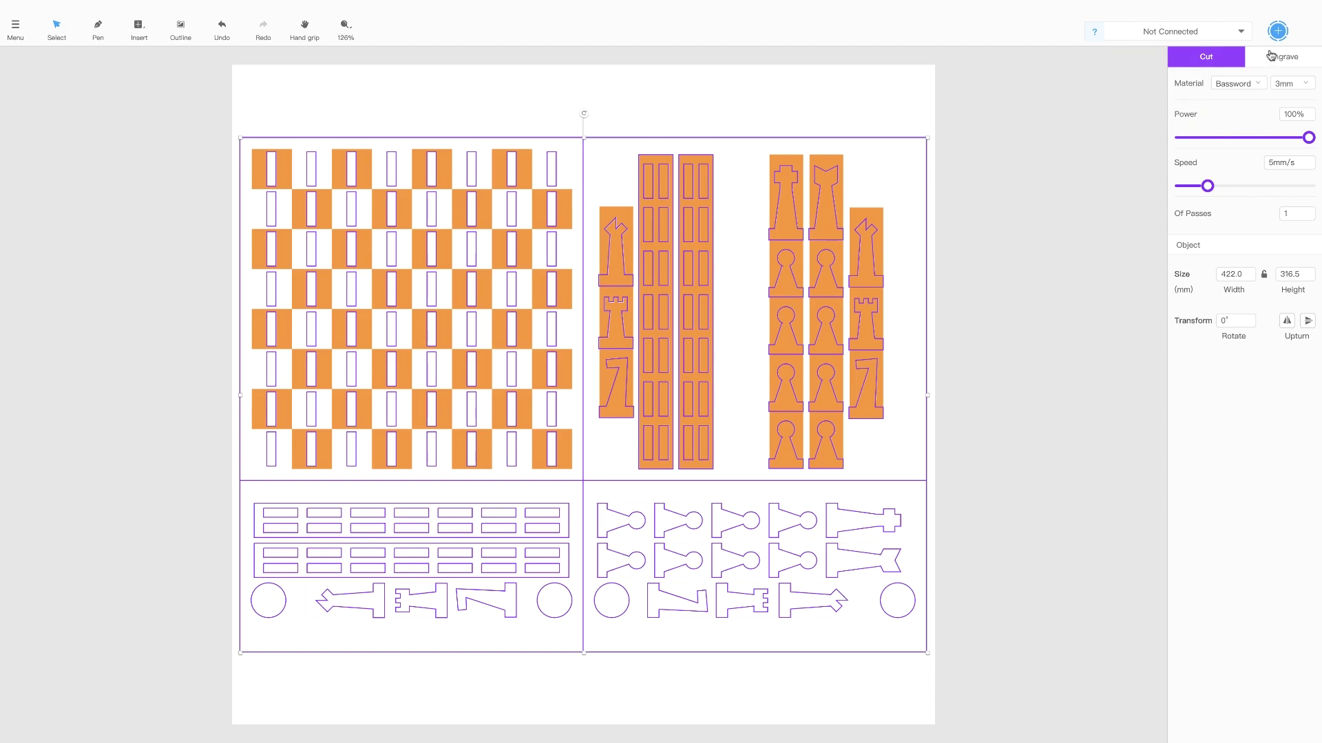